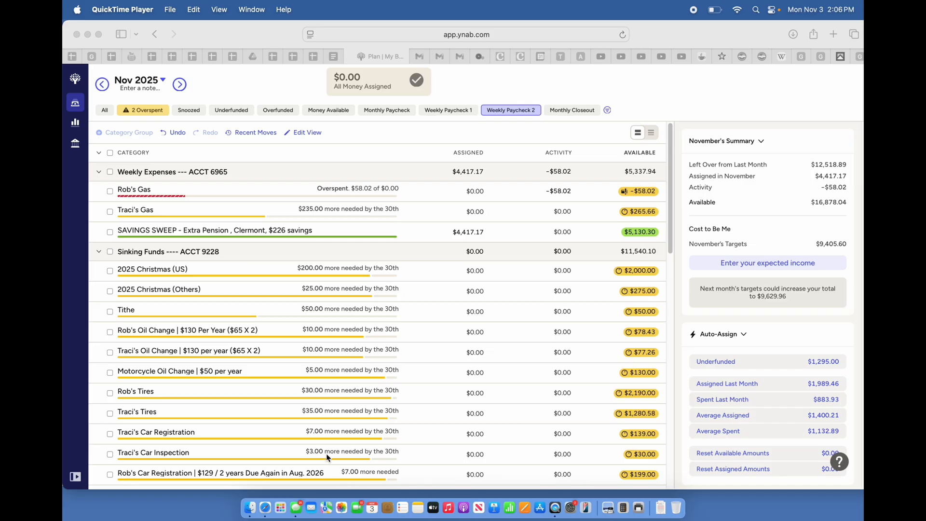
Step: Reduce the November assigned amount of the SAVINGS SWEEP category by $1,321
click(459, 236)
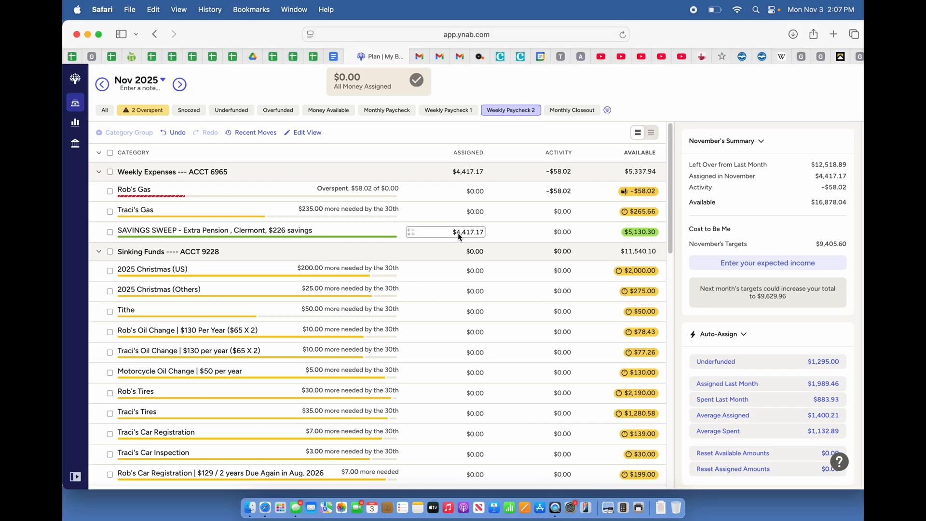
click(412, 234)
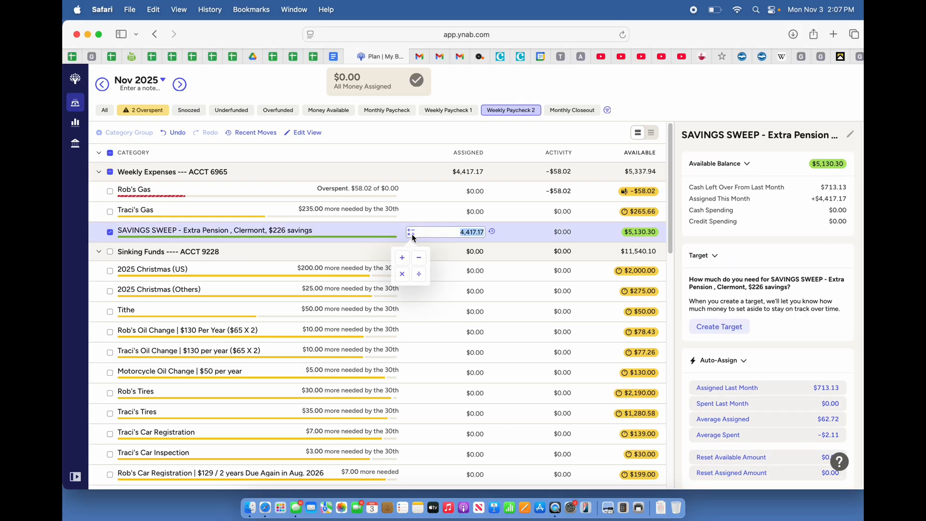
click(420, 260)
text(-1)
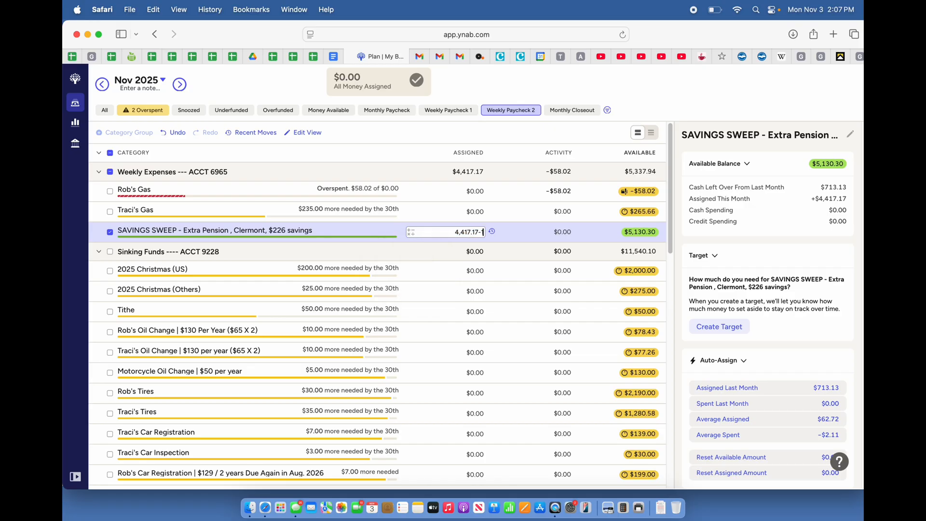
text(321)
key(Return)
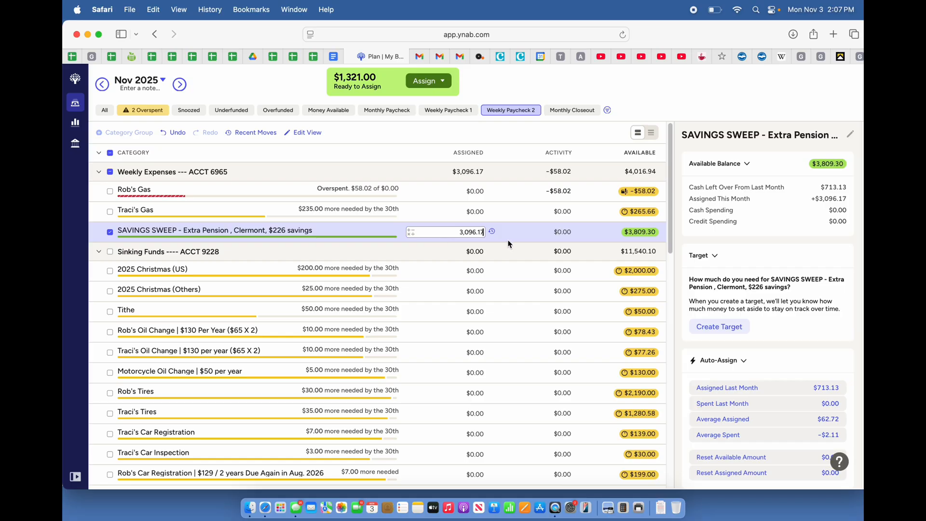
key(super+a)
Step: Assign $240 to the overspent gas category and $235 to the gas category directly below it
click(455, 191)
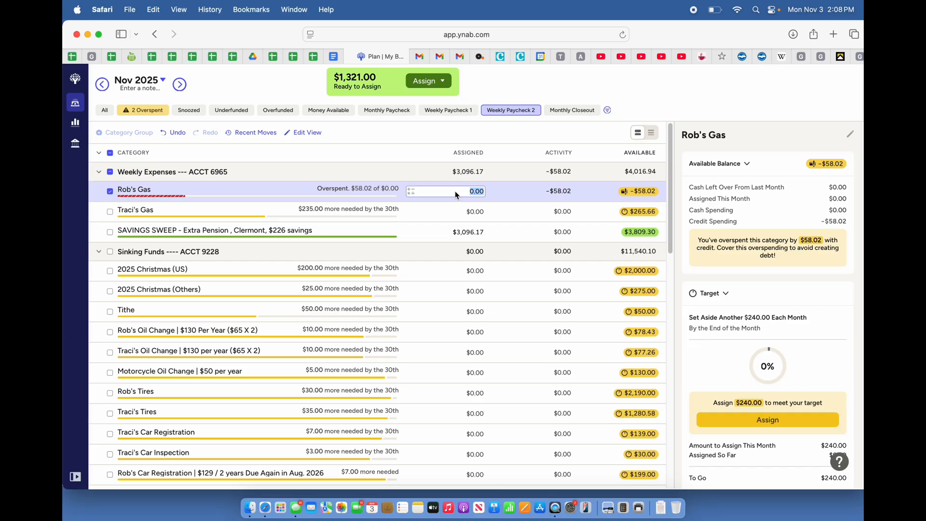
text(240)
key(Return)
click(465, 215)
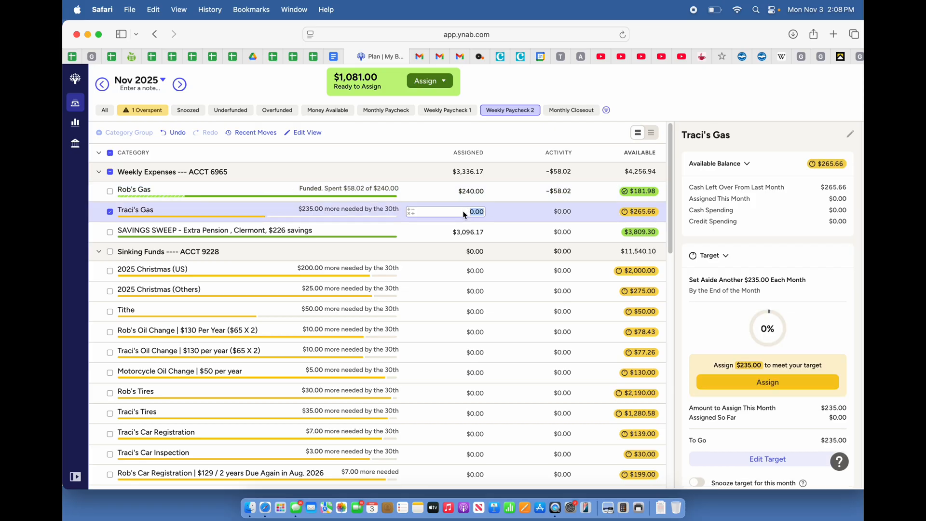
text(235)
key(Return)
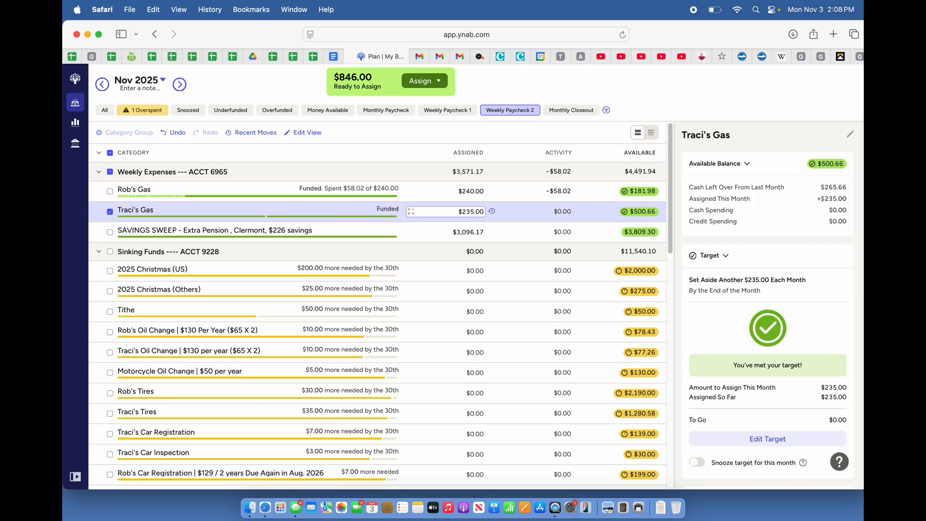
Step: Assign $25 to 2025 Christmas (Others) and $50 to Tithe in the Sinking Funds group
click(457, 271)
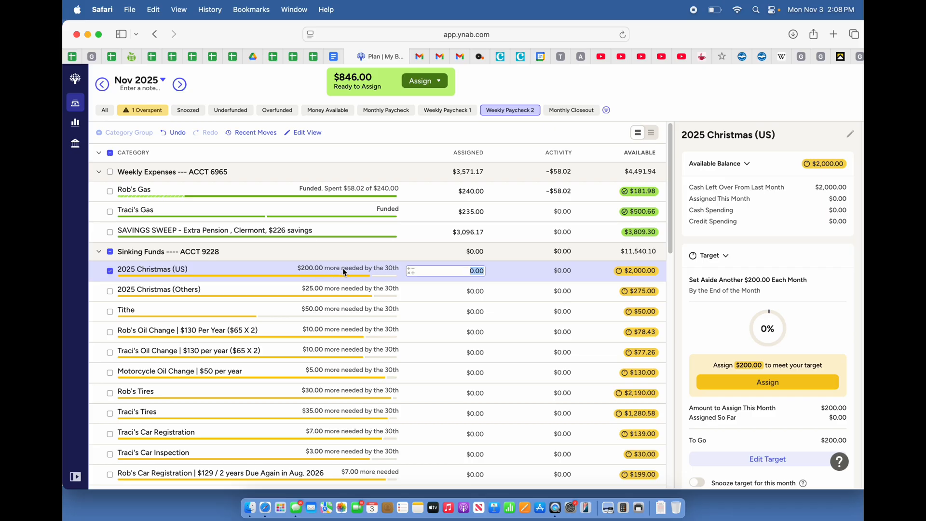
click(441, 290)
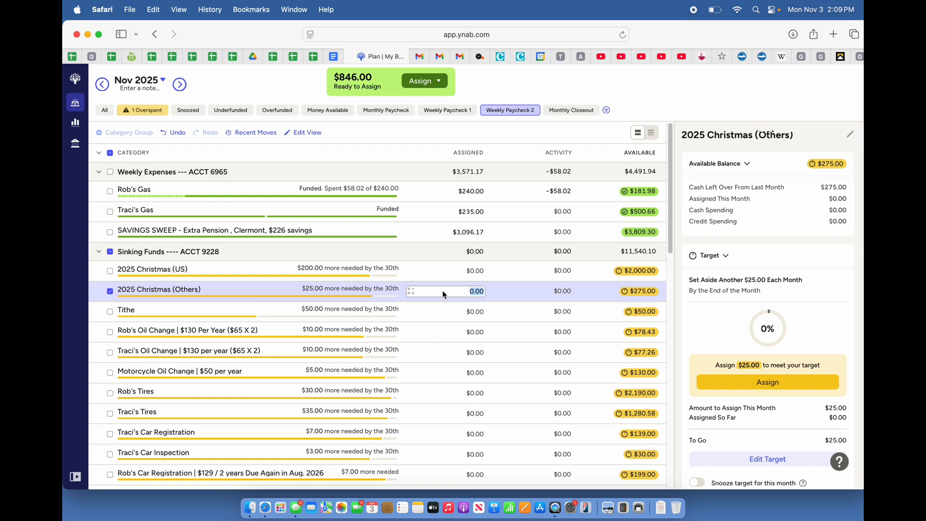
text(25)
key(Return)
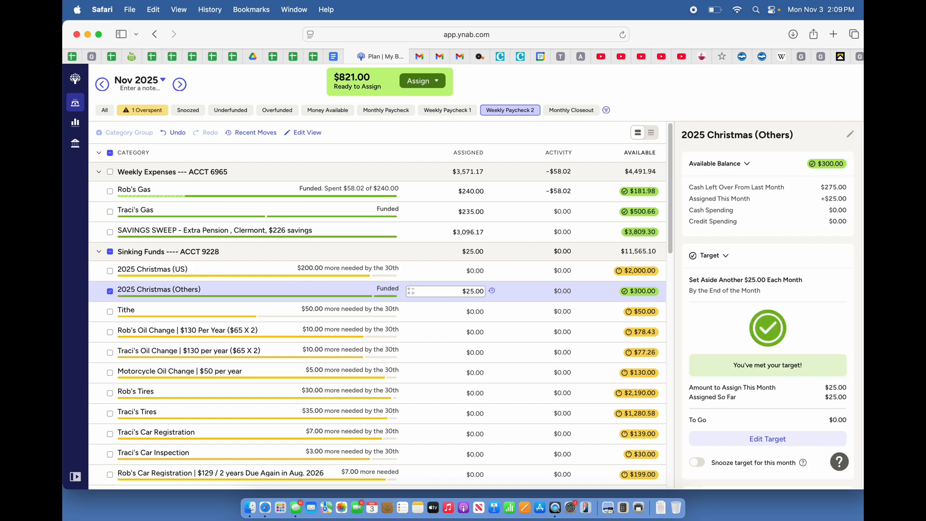
click(444, 312)
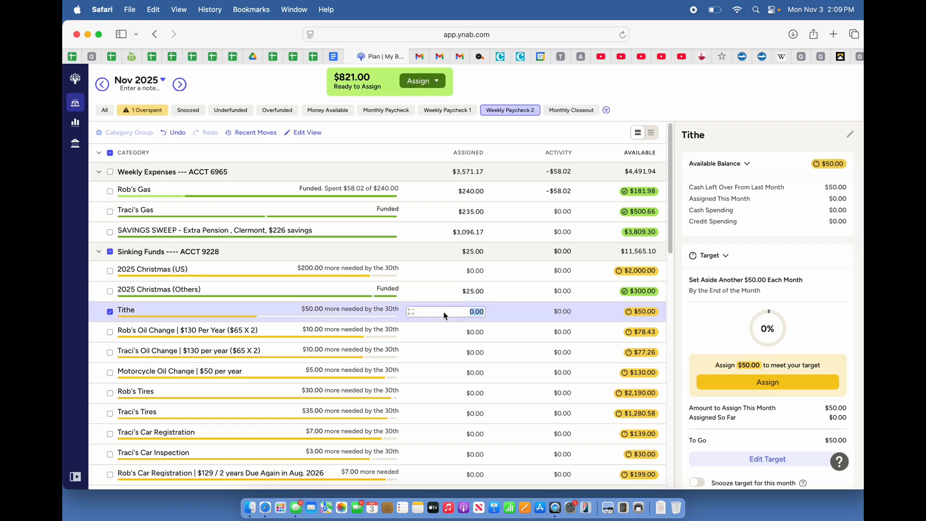
text(50)
key(Return)
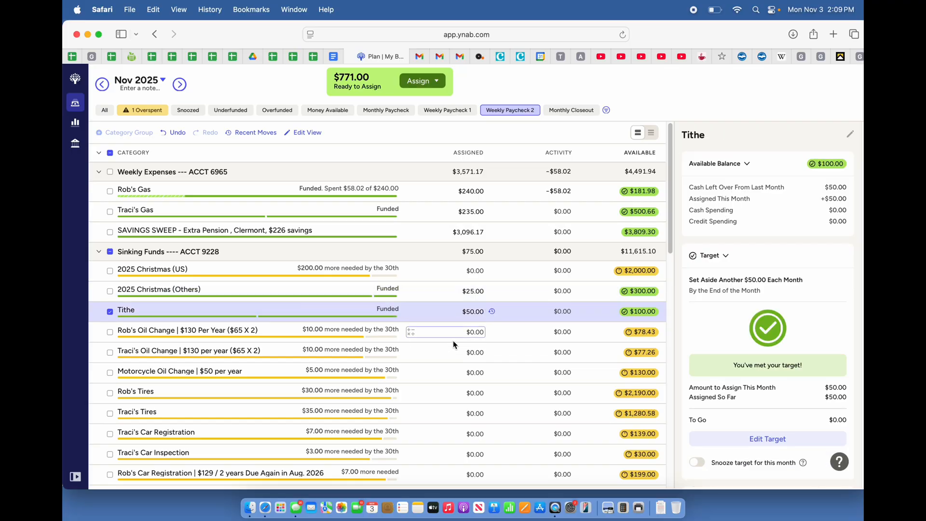
Step: Assign $10 to each of the two $130-per-year oil change categories and $5 to Motorcycle Oil Change
click(457, 332)
text(10)
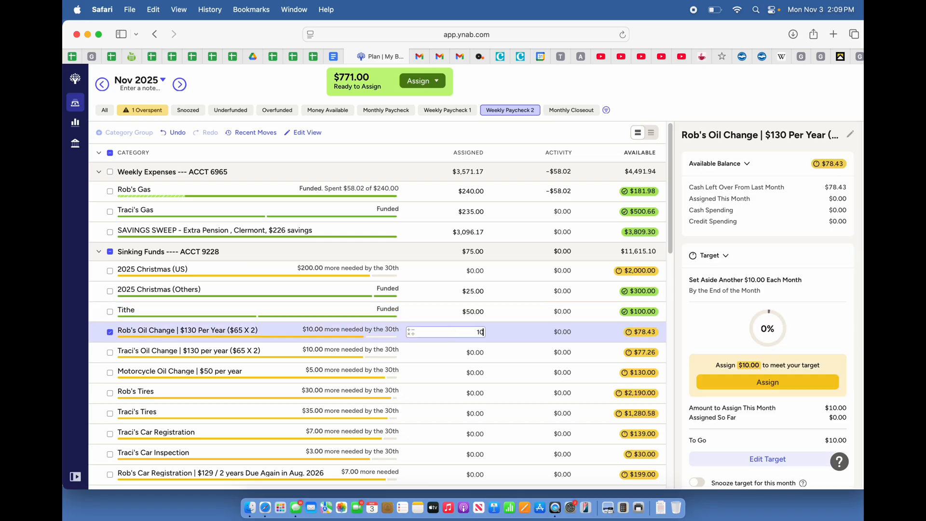
key(Return)
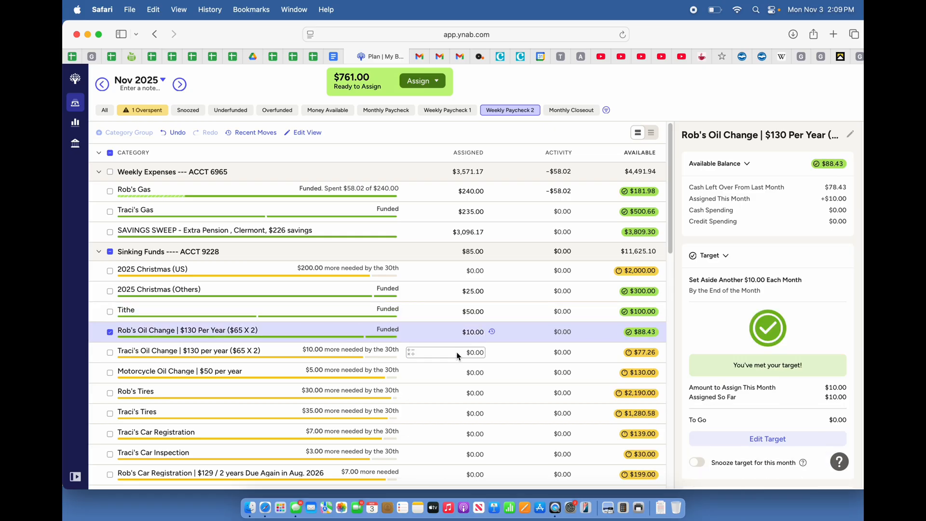
click(457, 352)
text(10)
key(Return)
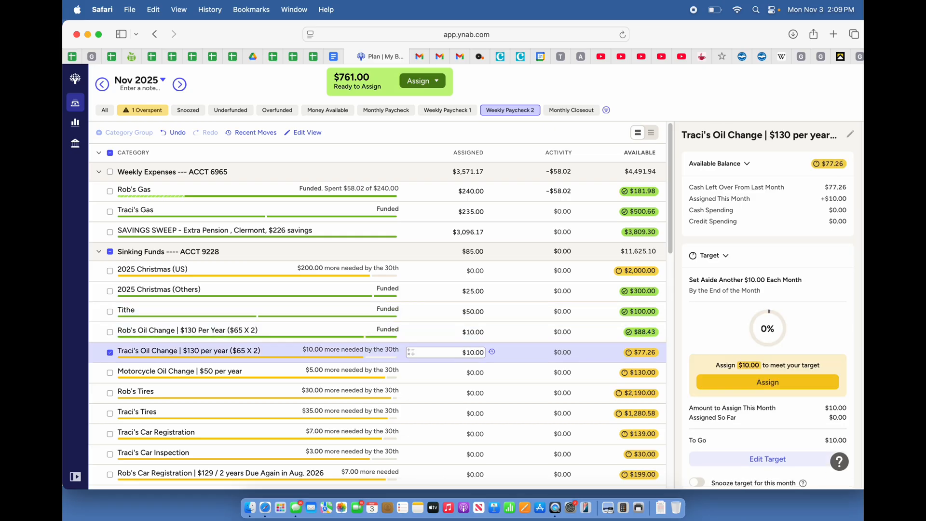
click(456, 372)
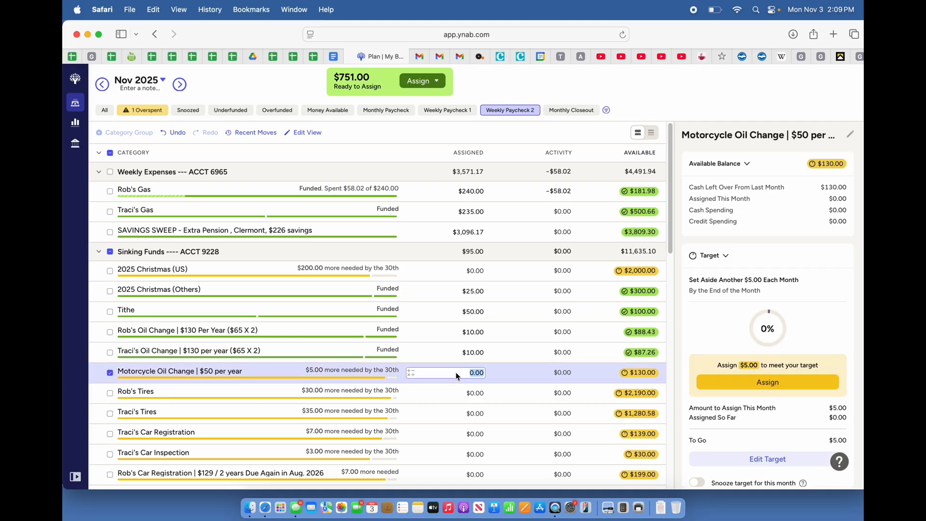
text(5)
key(Return)
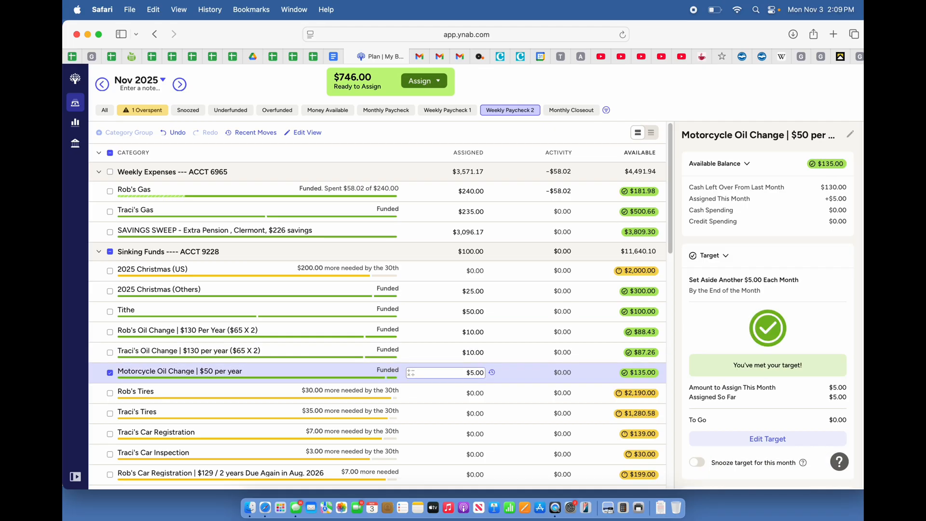
Step: Assign $30 to the first tires category and $35 to the second tires category
click(452, 395)
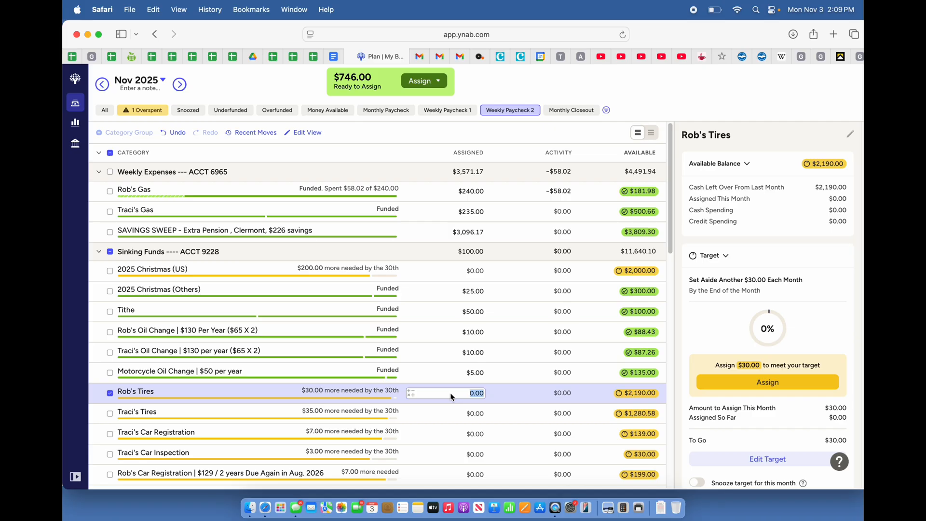
text(30)
key(Return)
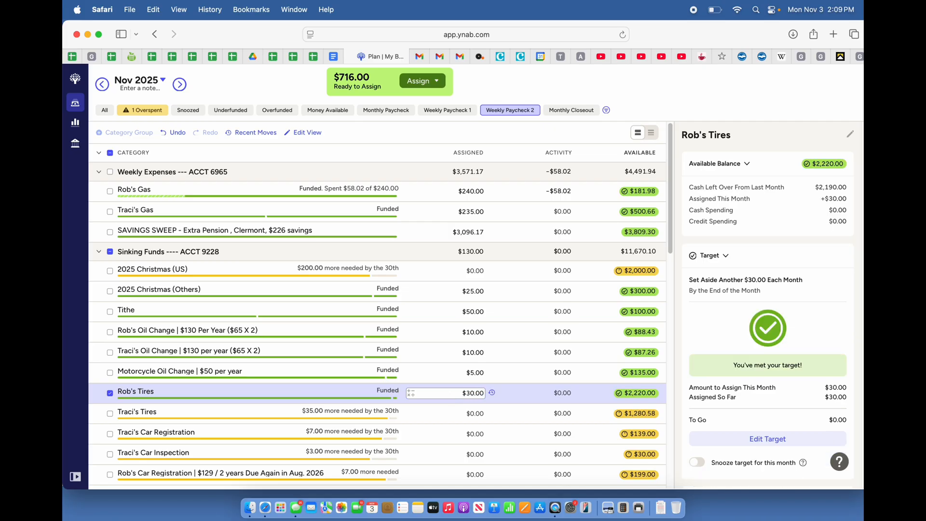
click(465, 413)
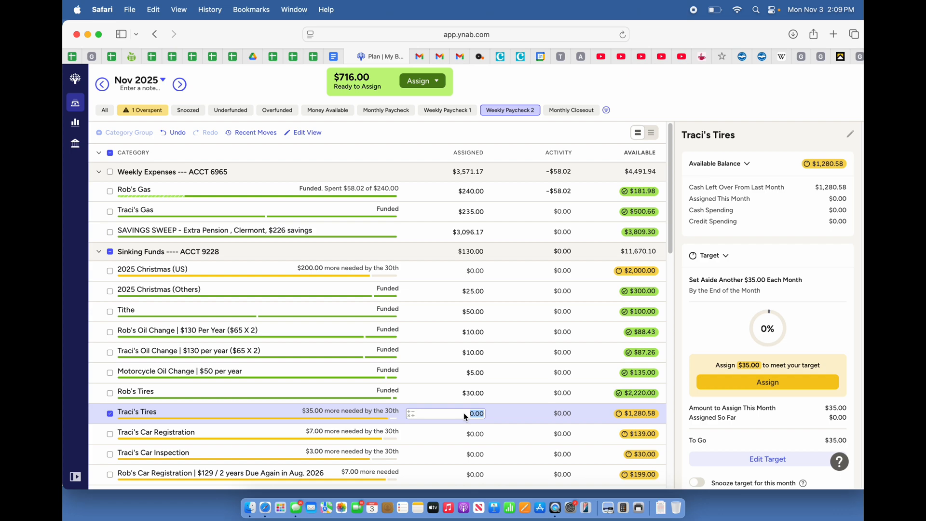
text(35)
key(Return)
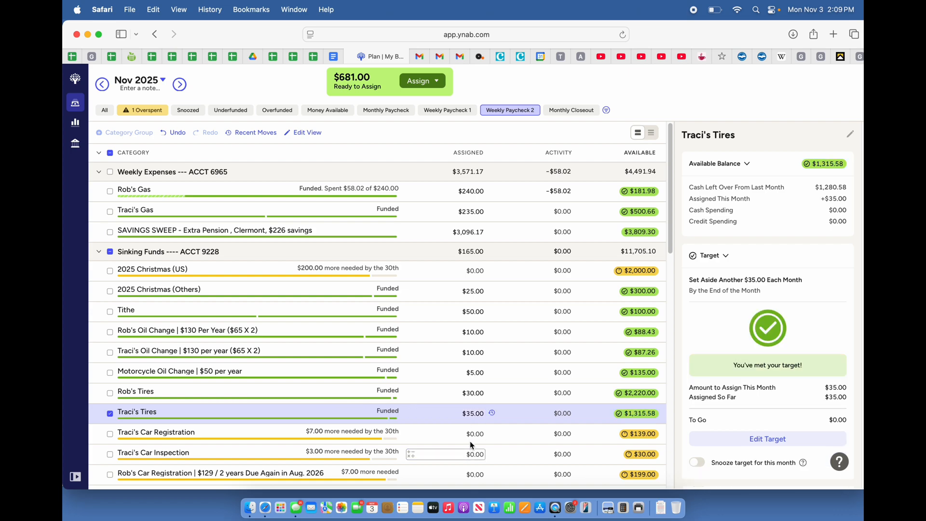
Step: Assign $7 to the car registration category directly below the tires and $3 to the car inspection category following it
click(467, 433)
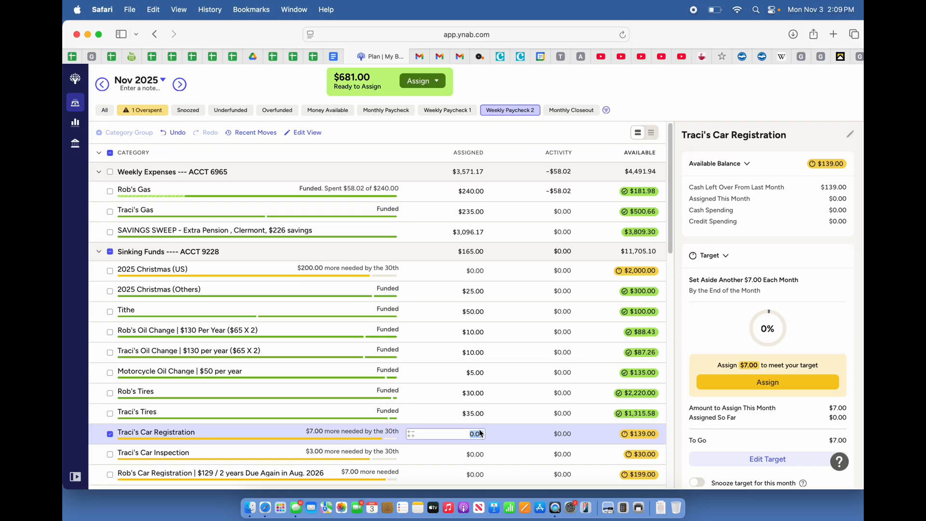
text(7)
click(476, 454)
text(3)
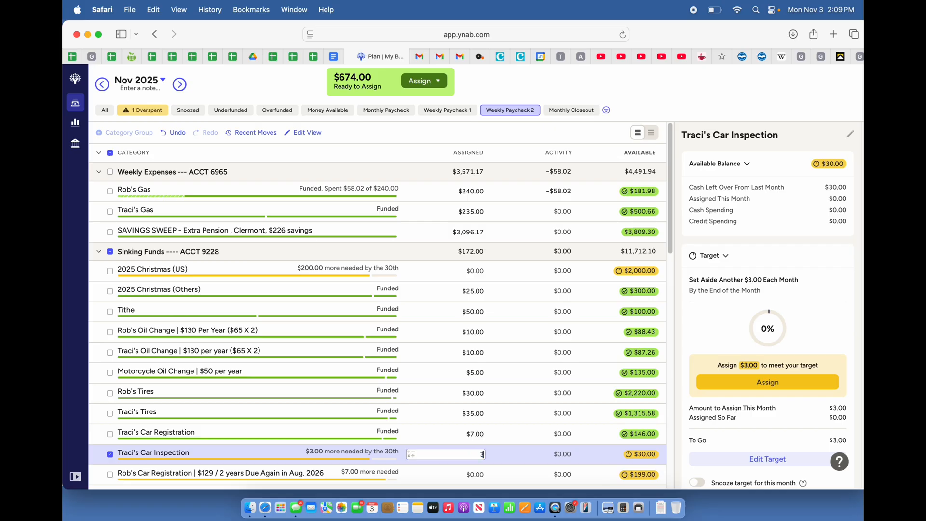
key(Return)
Step: Assign $7 to the $129 / 2 years car registration category and $3 to the car inspection category below it
scroll(475, 446, down, 3)
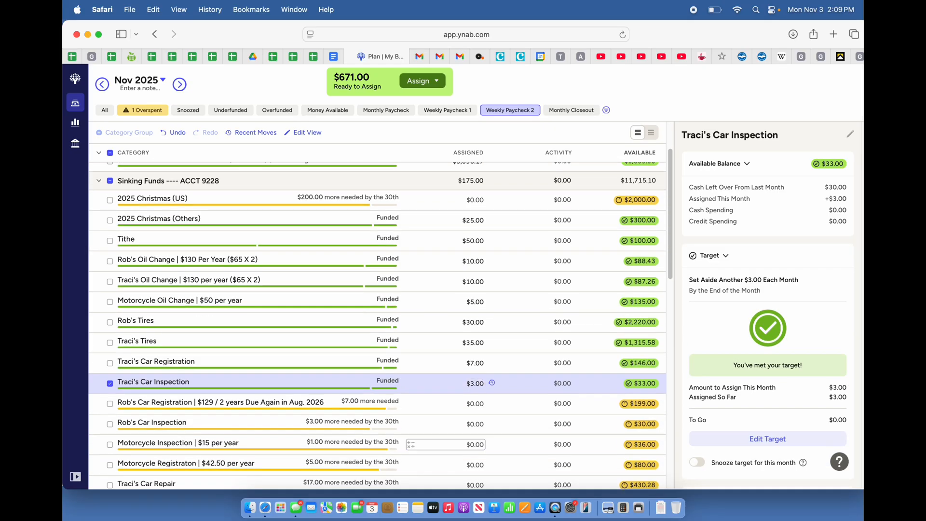
click(472, 404)
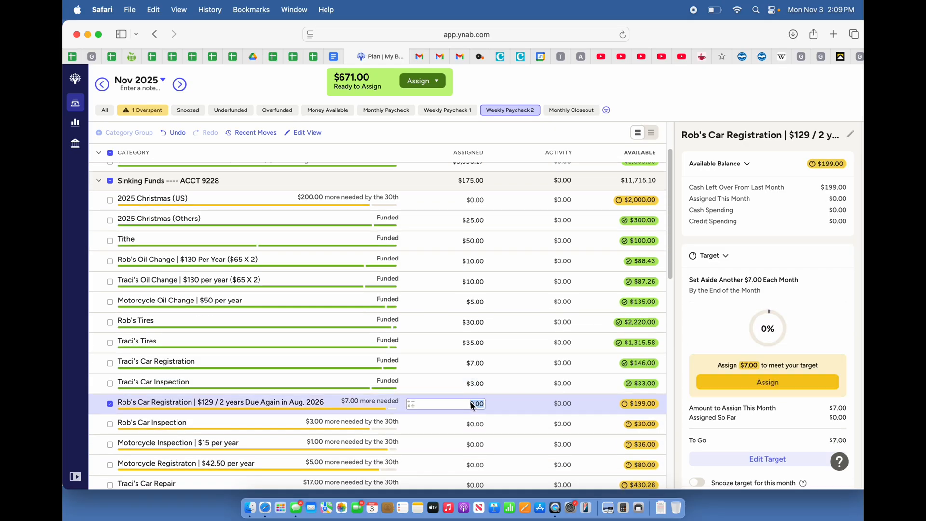
text(7)
key(Return)
click(467, 423)
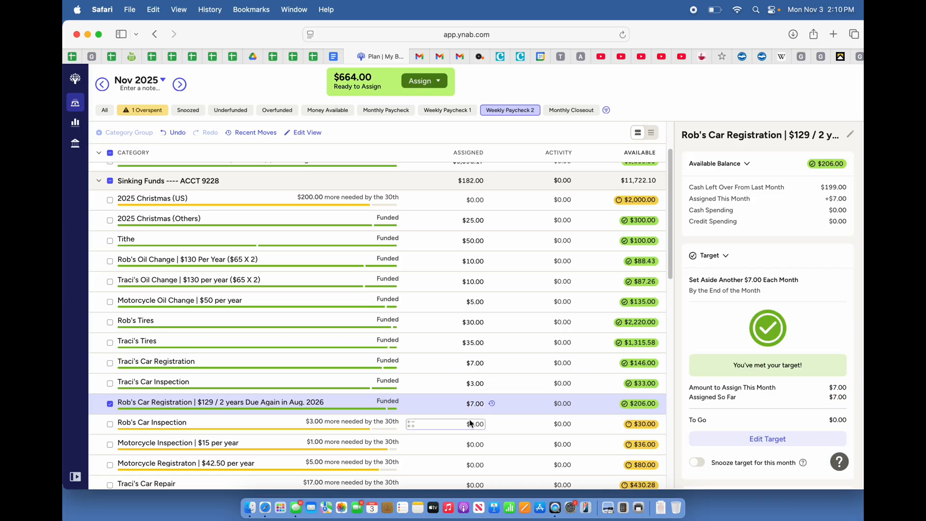
click(470, 423)
key(Return)
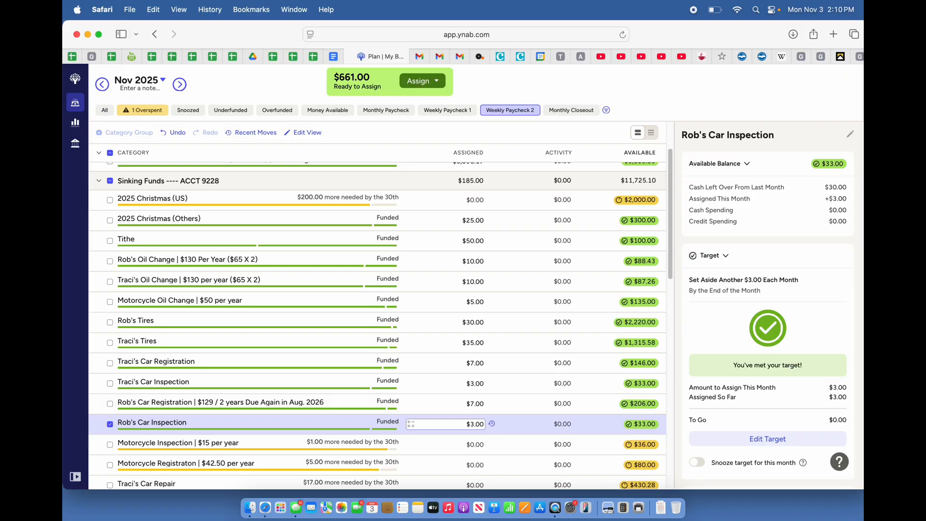
Step: Assign $1 to the Motorcycle Inspection category and $5 to the motorcycle registration category
key(Down)
key(Down)
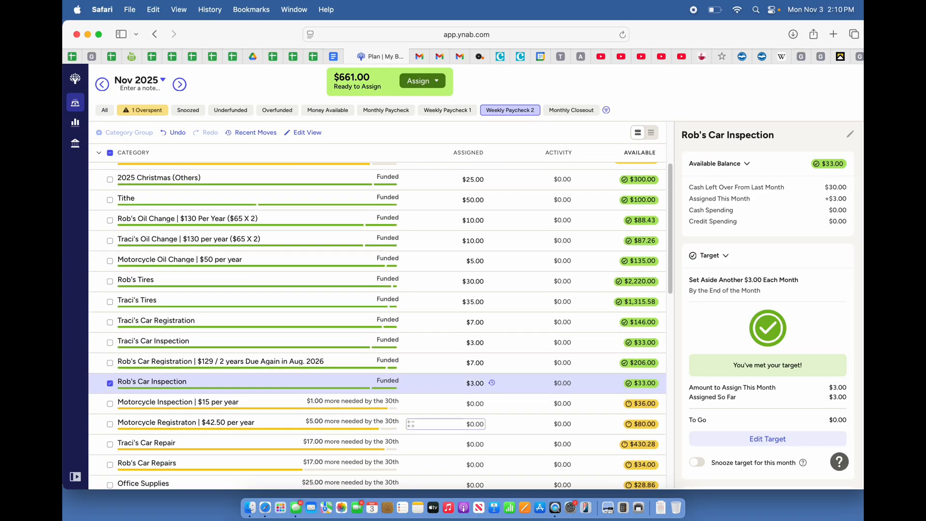
key(Escape)
click(473, 404)
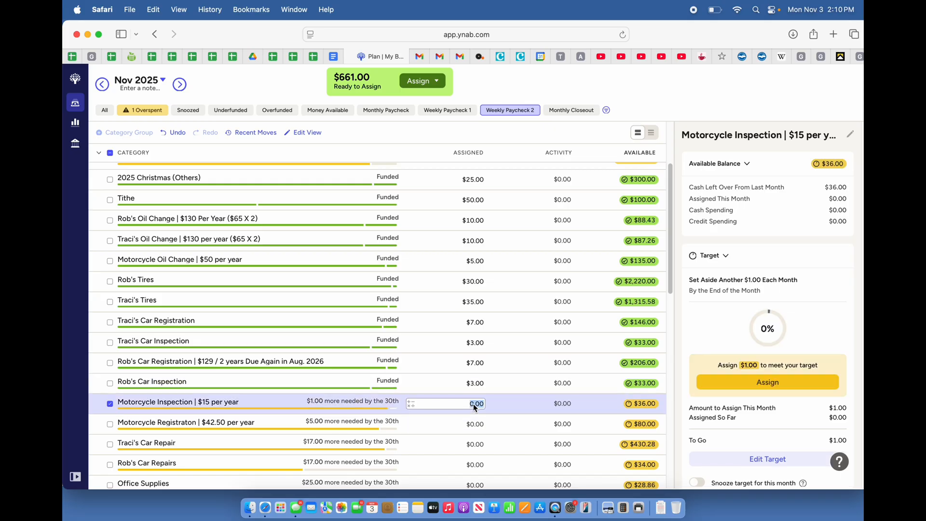
text(1)
key(Return)
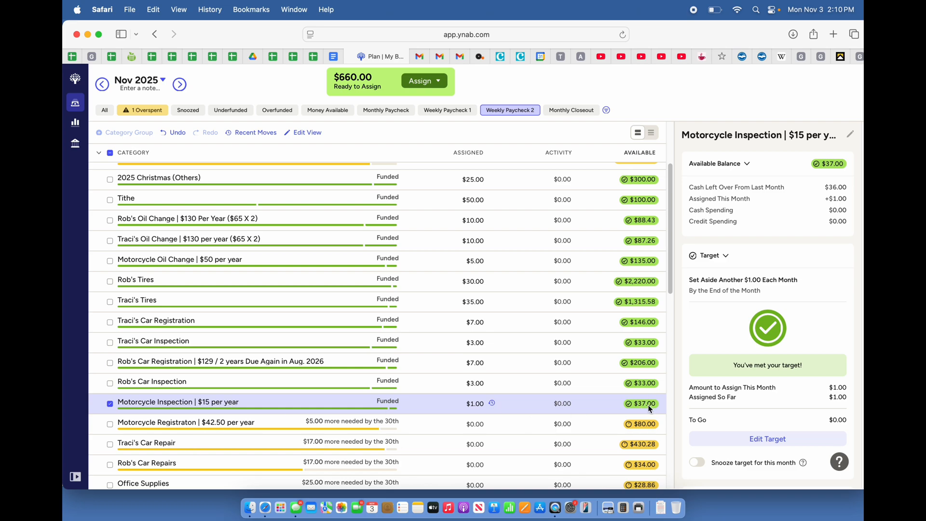
mouse_move(649, 409)
click(471, 429)
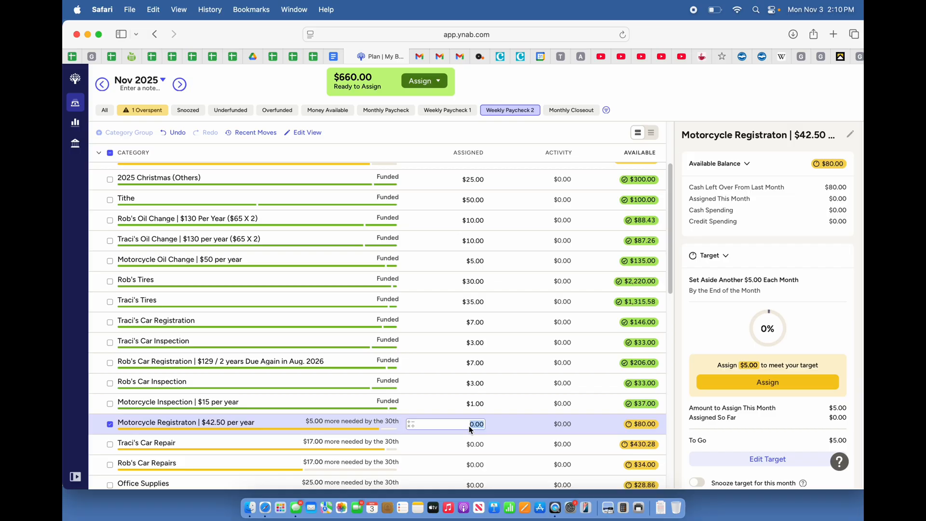
text(5)
key(Return)
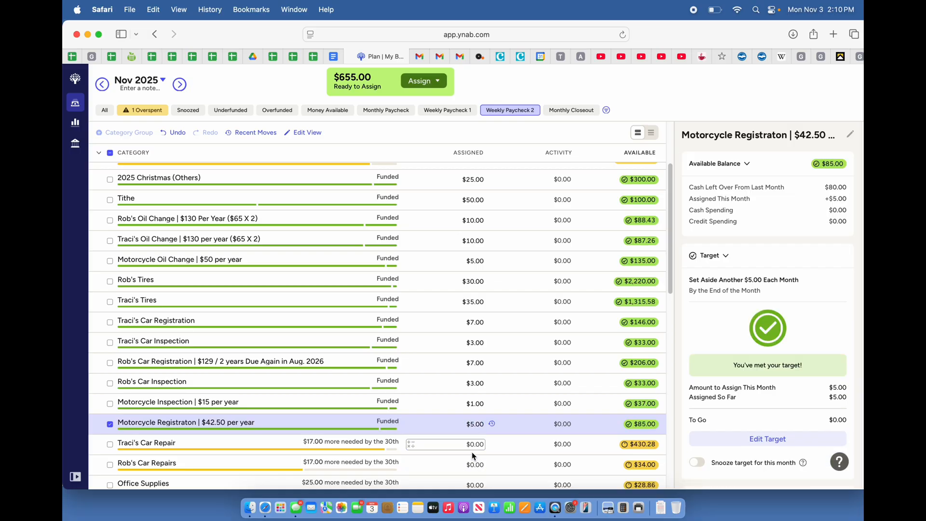
Step: Assign $17 to the first car repair category and $17 to the car repairs category directly below it
scroll(470, 439, down, 1)
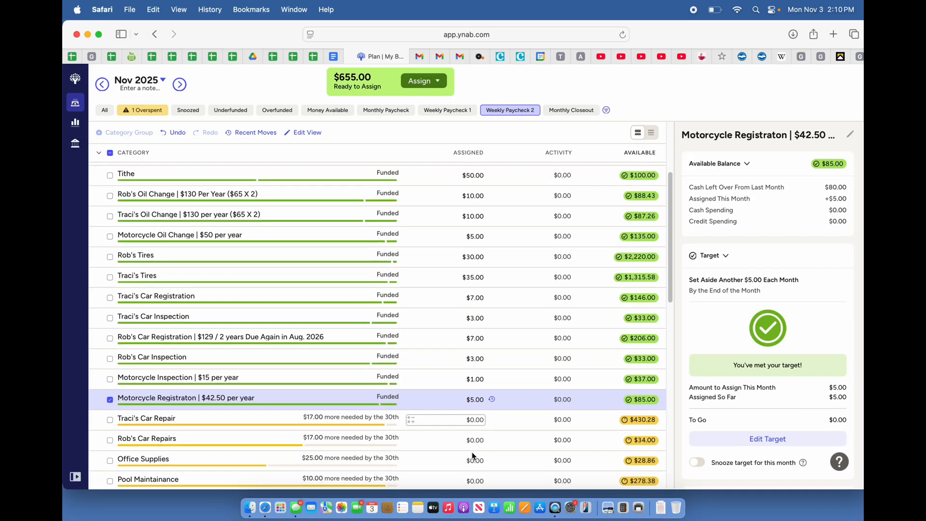
click(470, 420)
text(17)
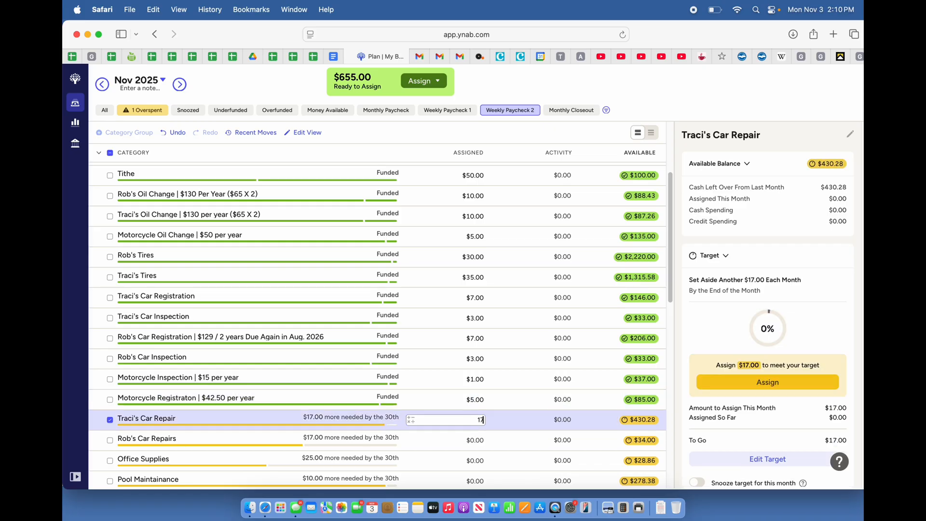
key(Return)
click(471, 446)
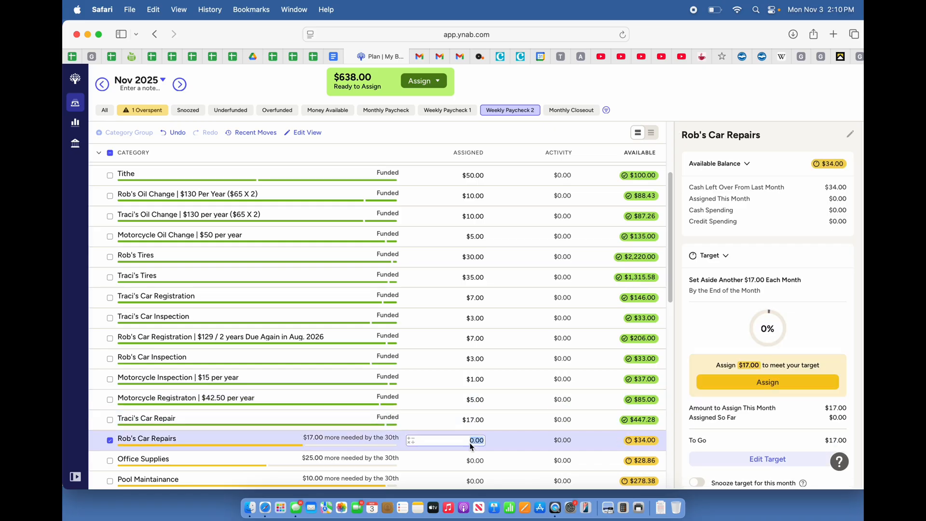
text(17)
key(Return)
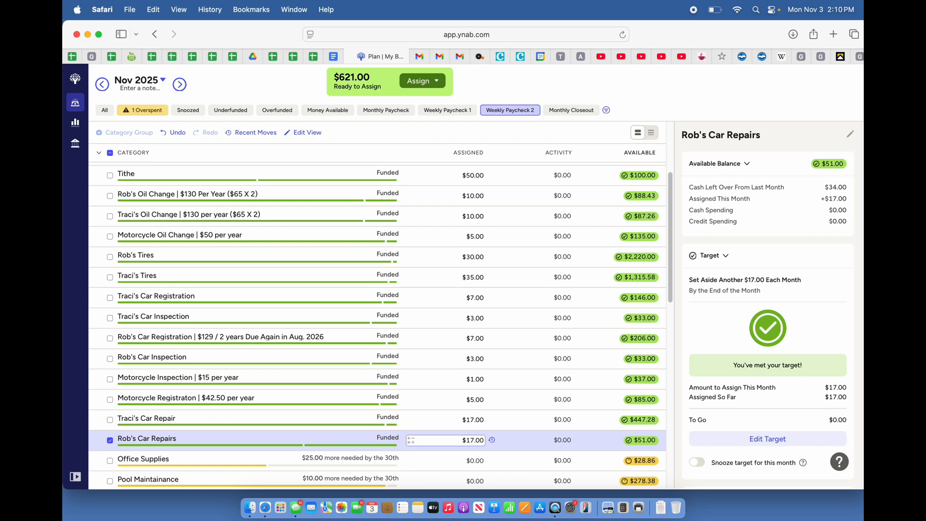
Step: Assign $25 to the Office Supplies category and $10 to the Pool Maintainance category
scroll(471, 424, down, 2)
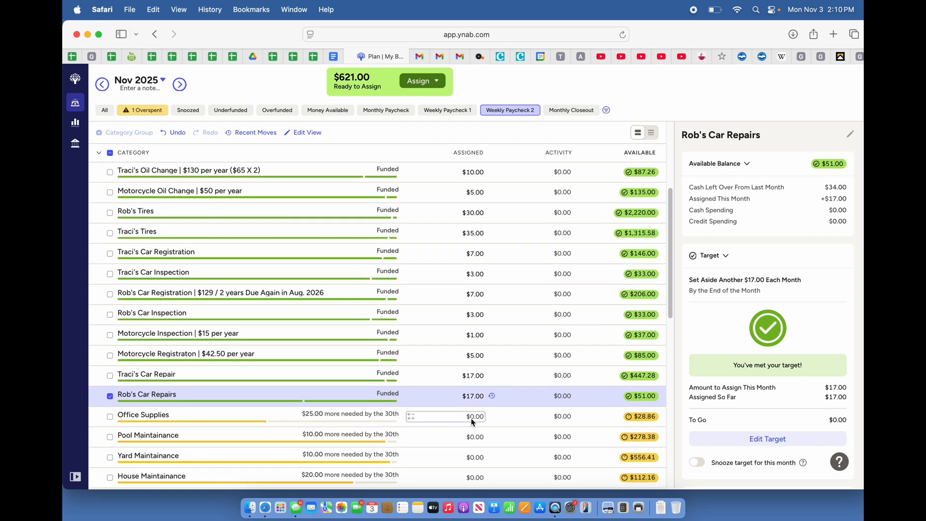
click(472, 418)
text(25)
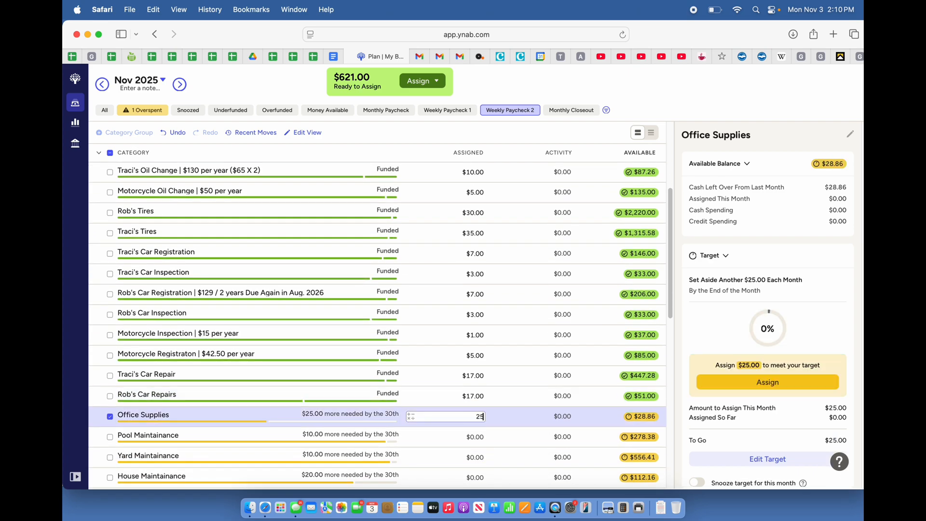
key(Return)
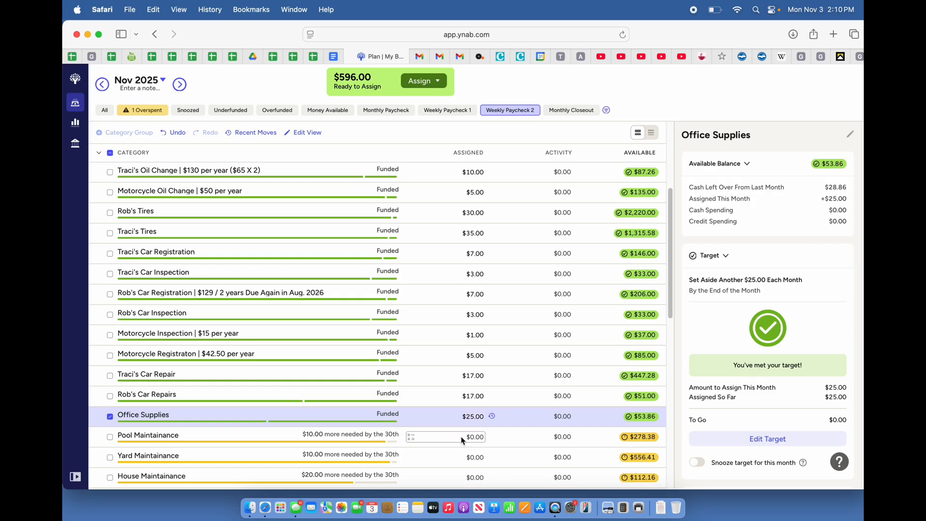
click(456, 438)
text(10)
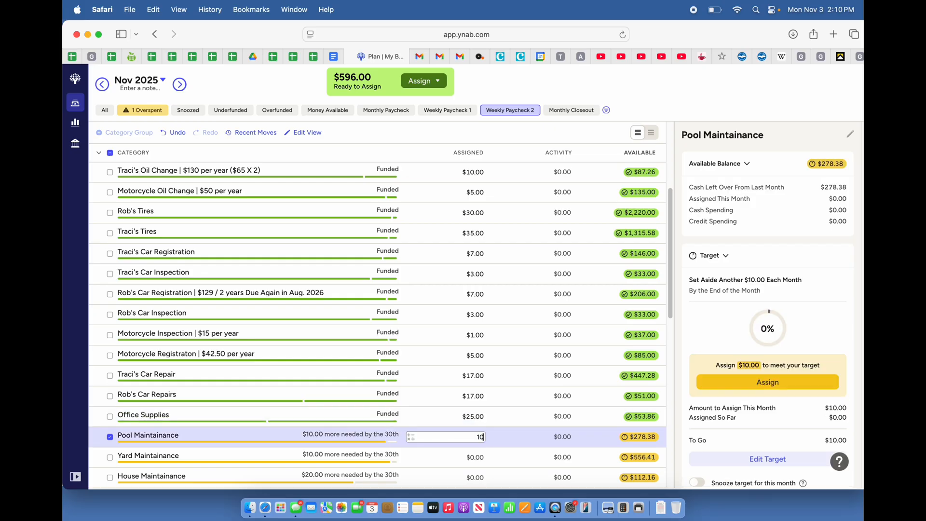
key(Return)
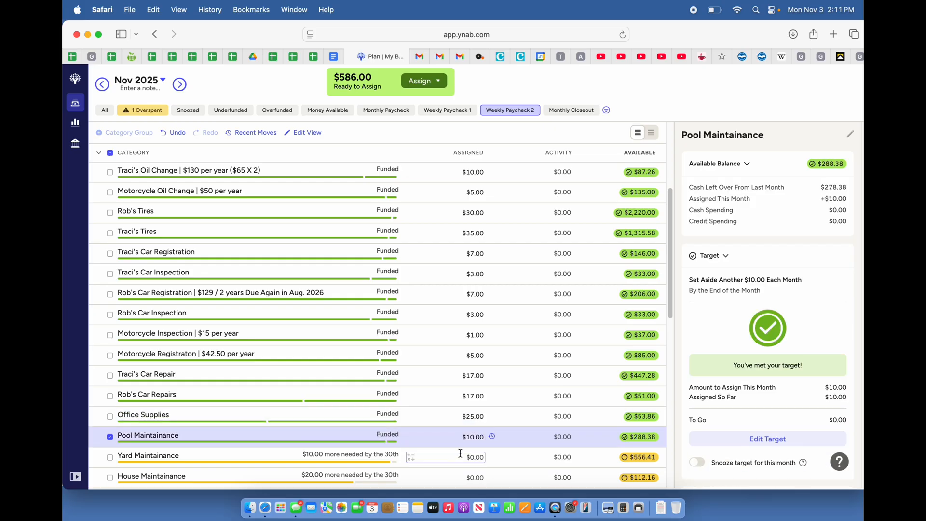
Step: Assign $10 to the Yard Maintainance category and $20 to the House Maintainance category, leaving no category selected
click(458, 457)
text(10)
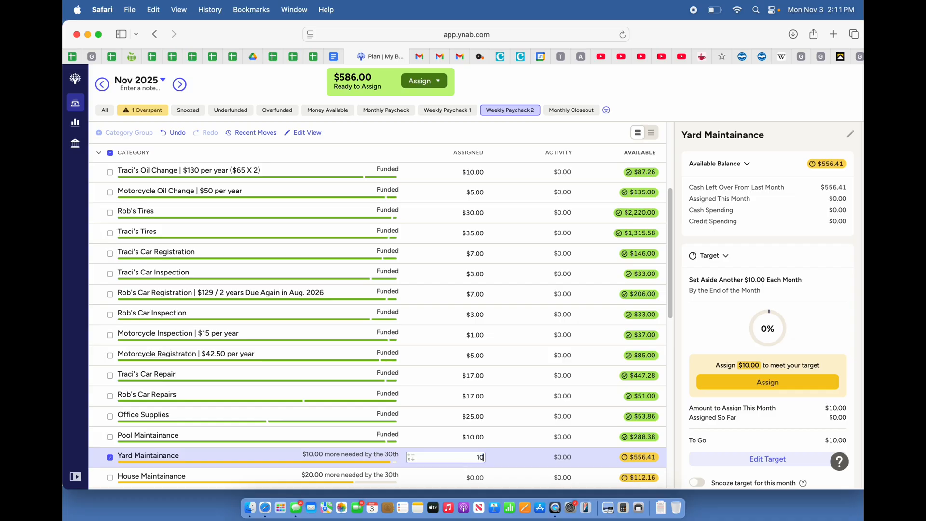
key(Return)
scroll(459, 462, down, 1)
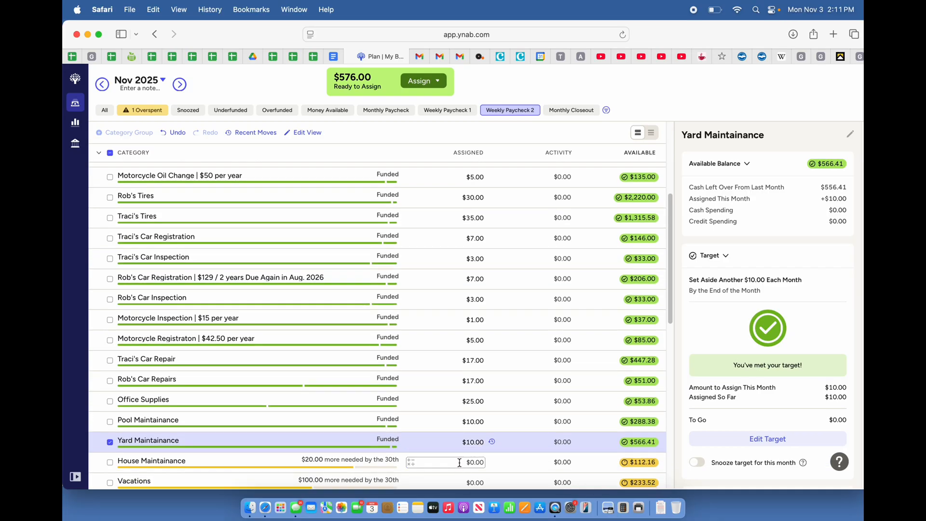
click(459, 462)
text(20)
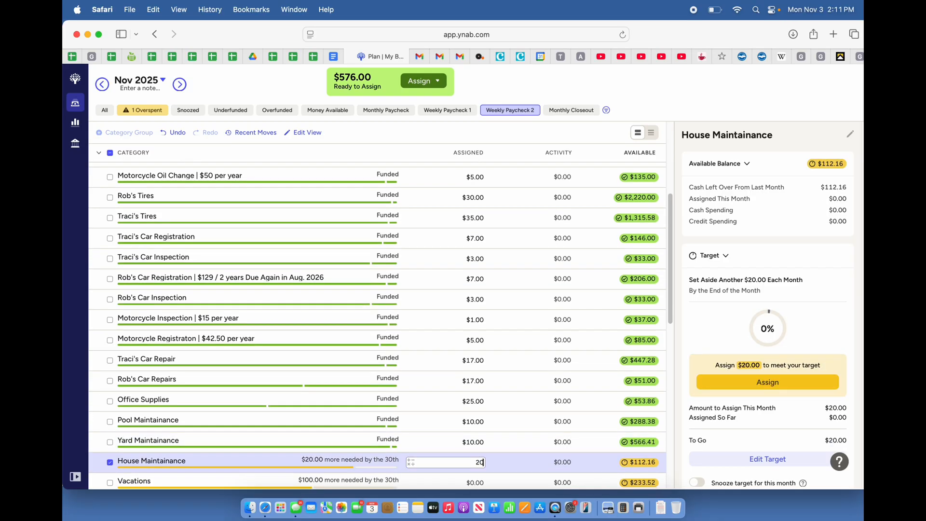
key(Return)
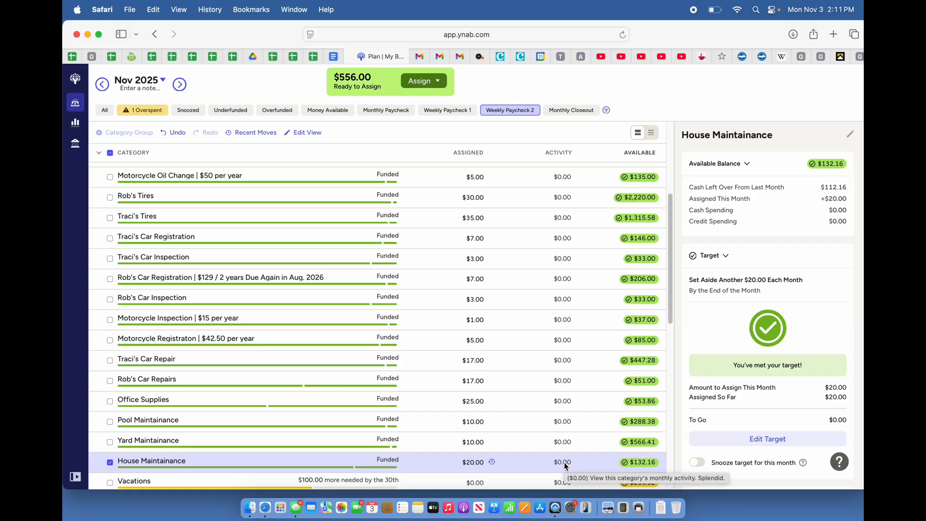
click(110, 462)
Step: Assign $100 to the Vacations category and $30 to the Birthdays (Us) category
scroll(346, 440, down, 4)
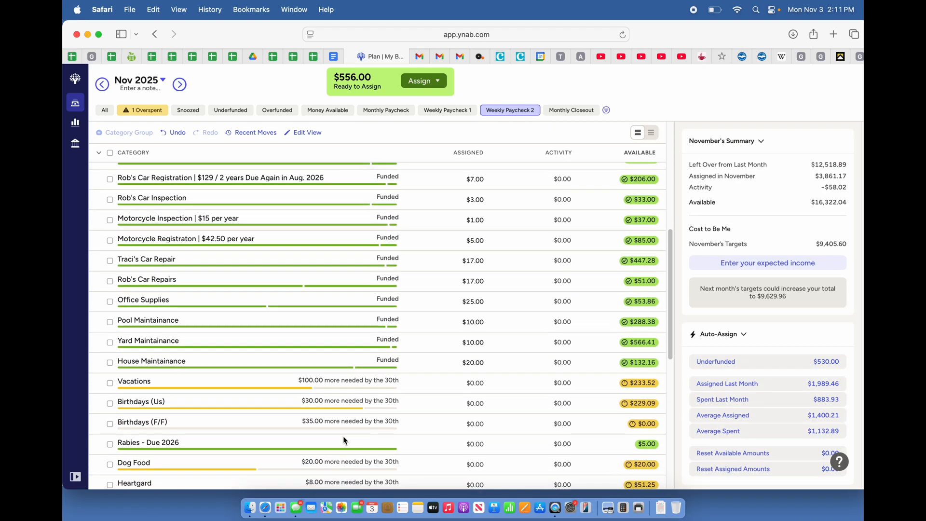
click(459, 381)
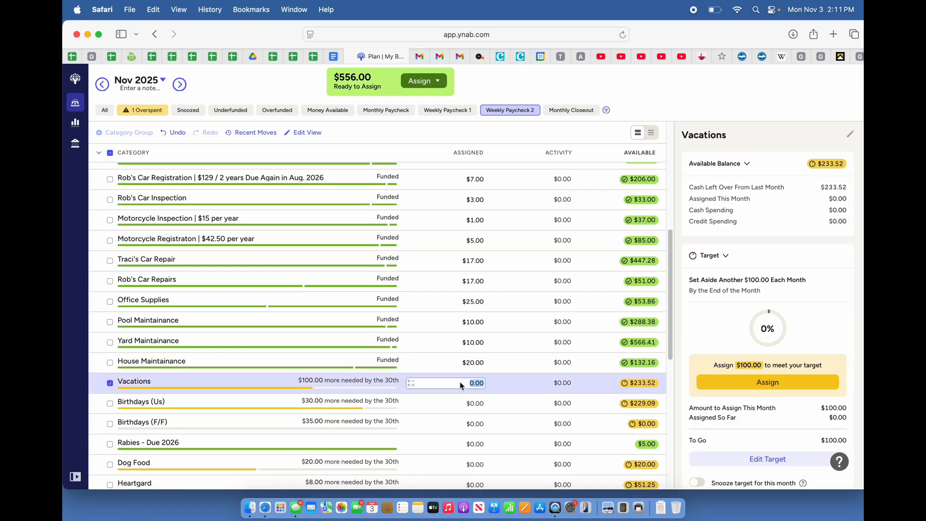
text(100)
key(Return)
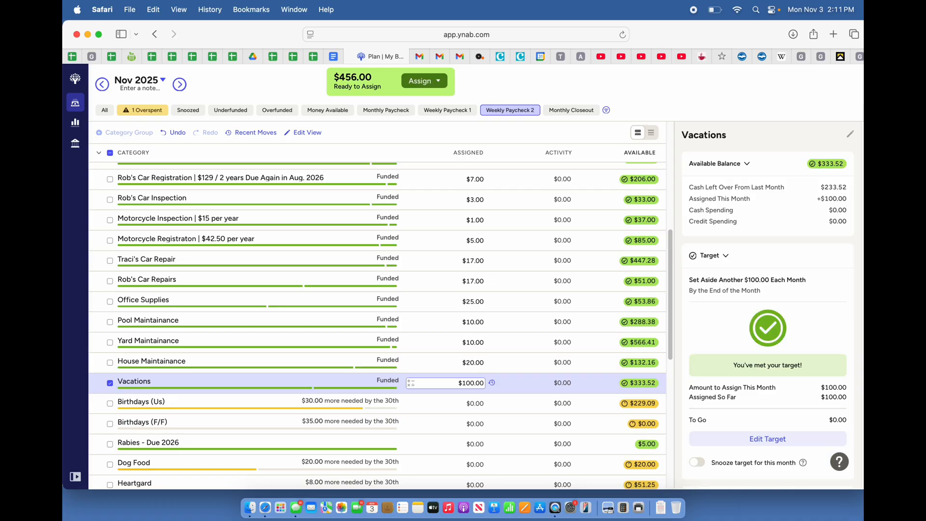
click(462, 403)
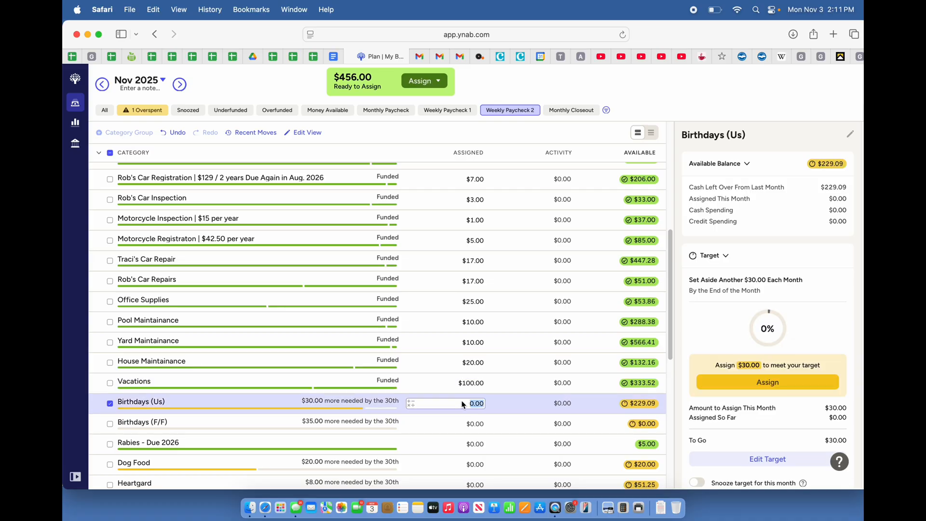
text(30)
key(Return)
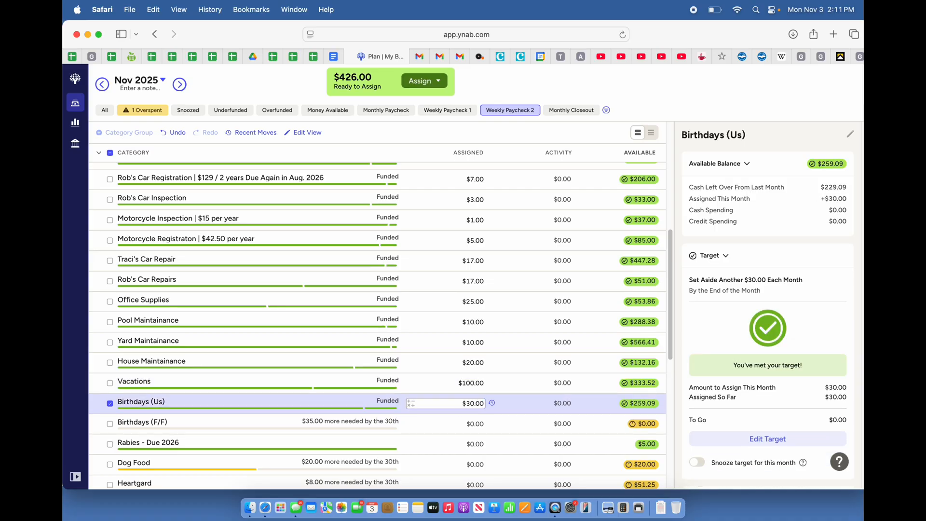
Step: Assign $35 to the Birthdays (F/F) category and $20 to the Dog Food category
click(470, 424)
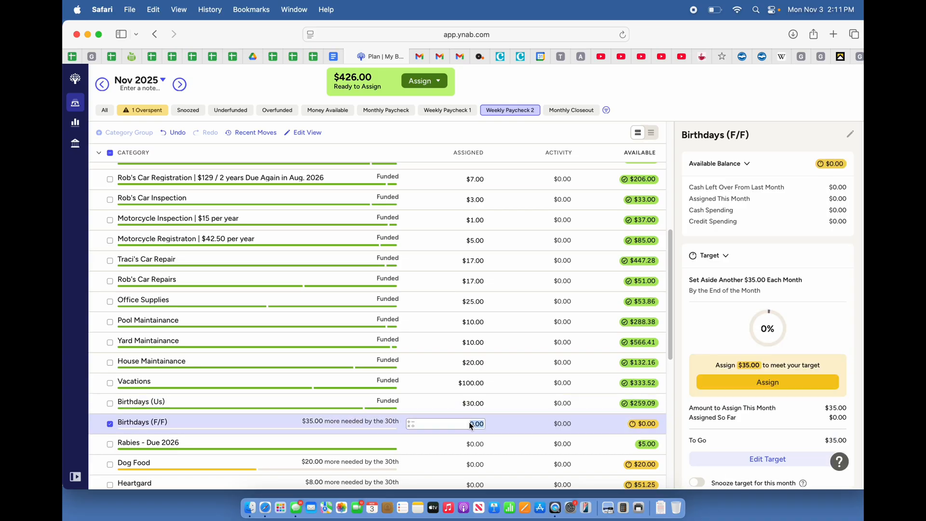
text(35)
key(Return)
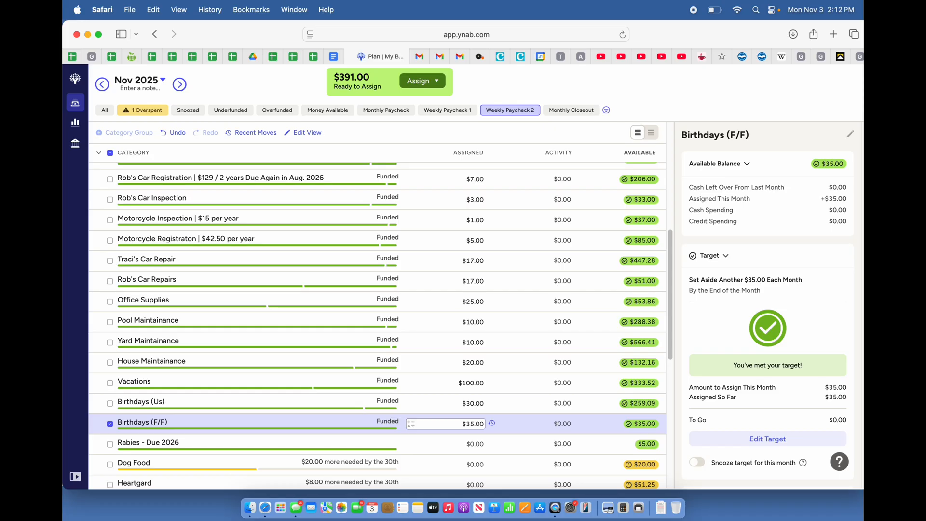
key(Return)
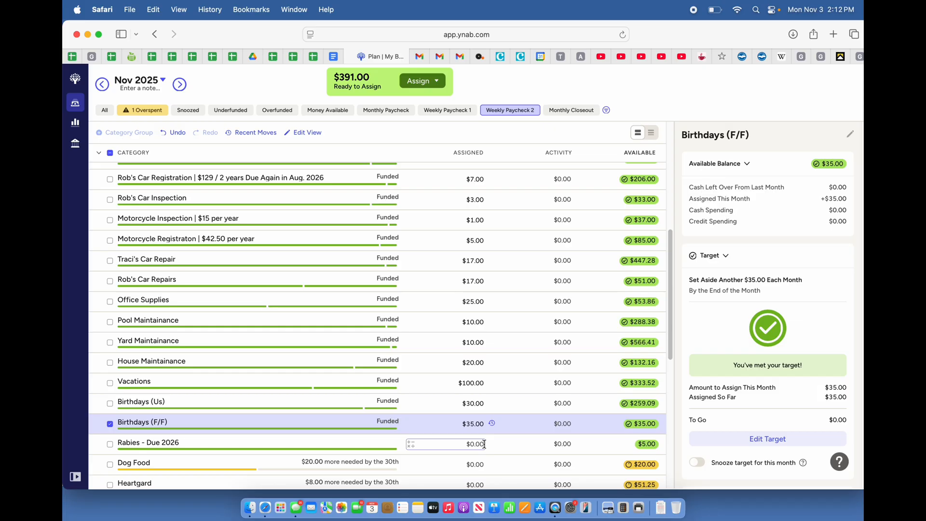
scroll(483, 444, down, 1)
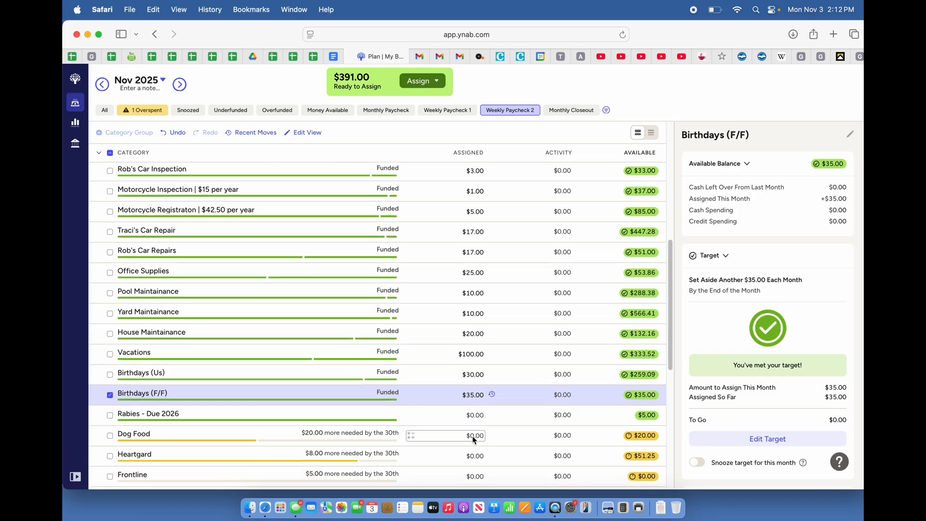
click(473, 435)
text(2)
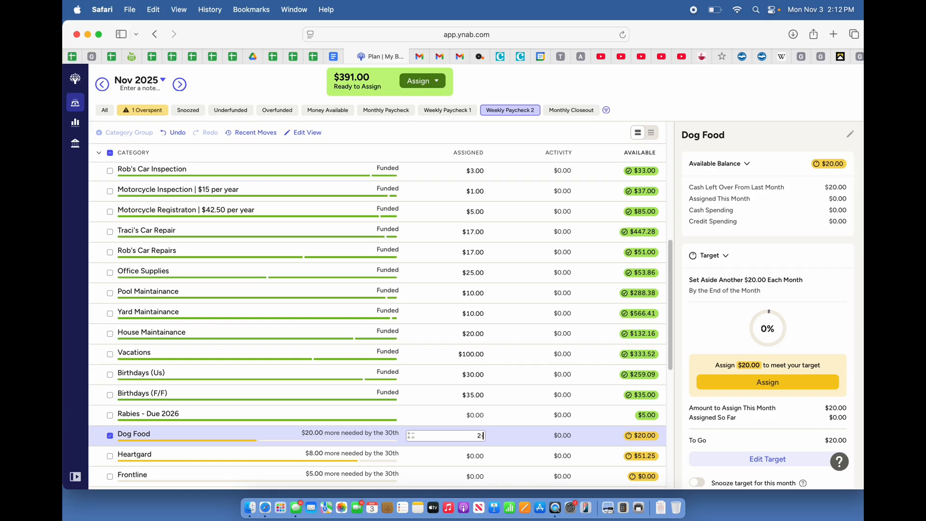
text(0)
key(Return)
Step: Assign $8 to the Heartgard category and $5 to the Frontline category
click(455, 468)
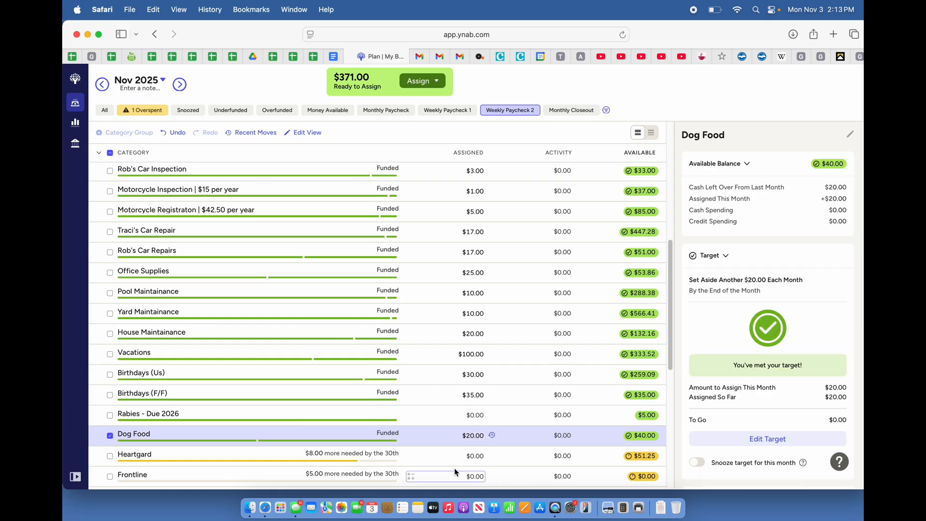
scroll(452, 467, down, 3)
click(456, 378)
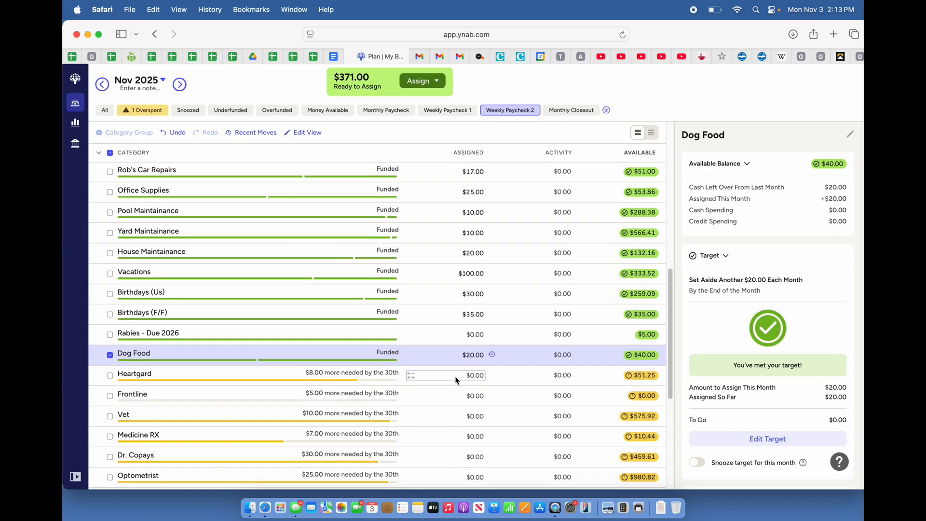
text(8)
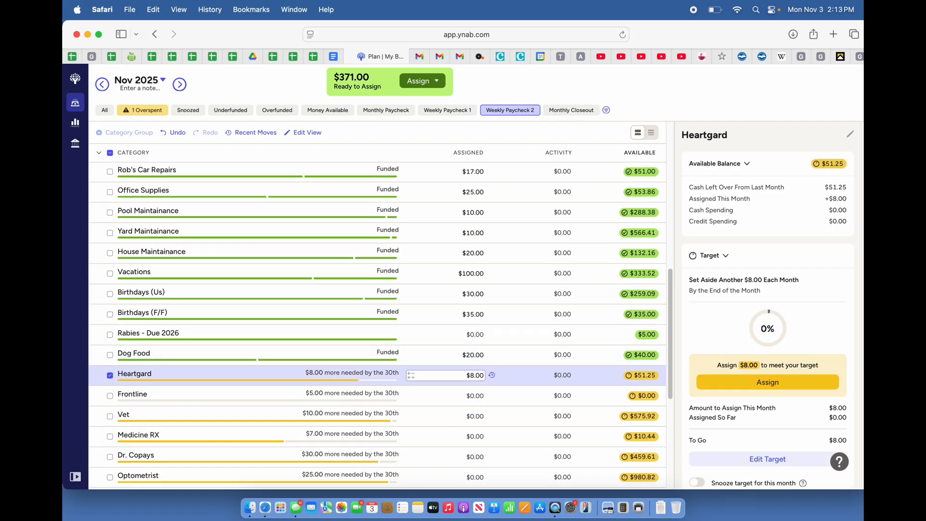
key(Return)
click(456, 396)
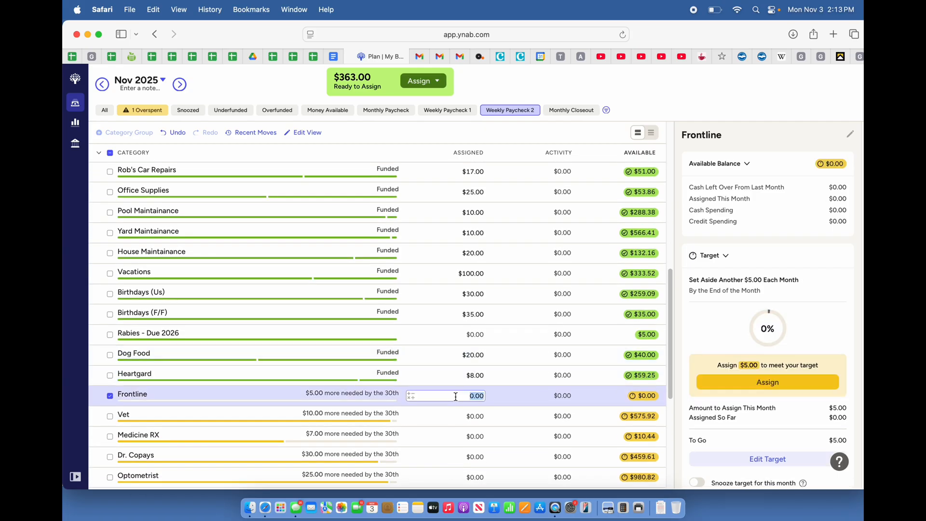
text(5)
key(Return)
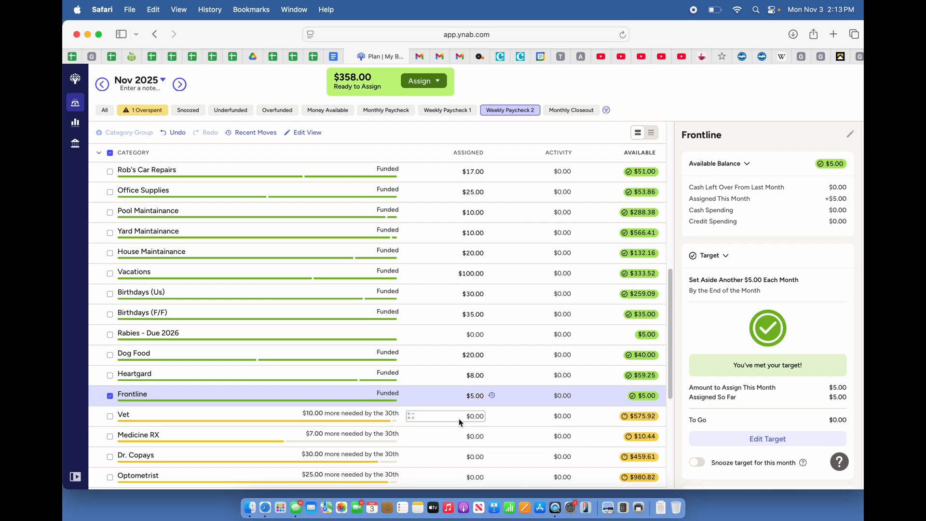
Step: Assign $10 to the Vet category and $7 to the Medicine RX category
click(460, 419)
text(10)
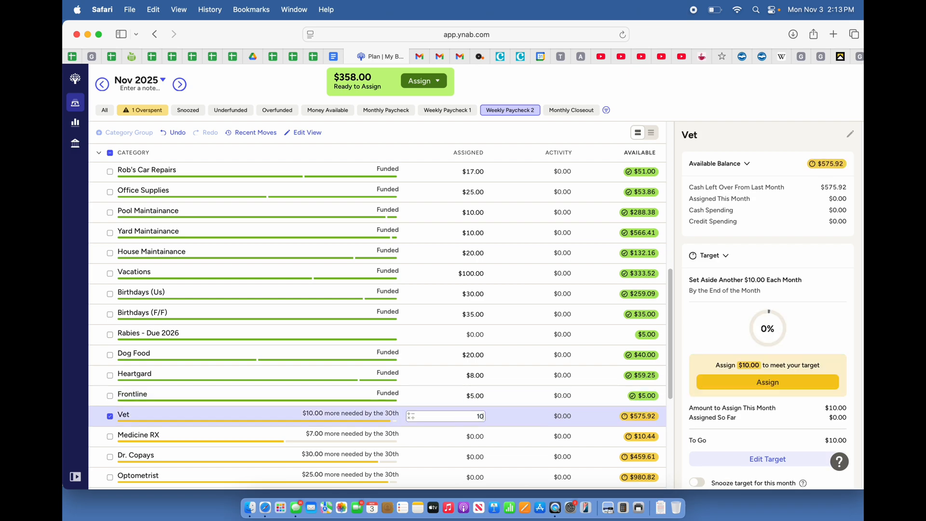
key(Return)
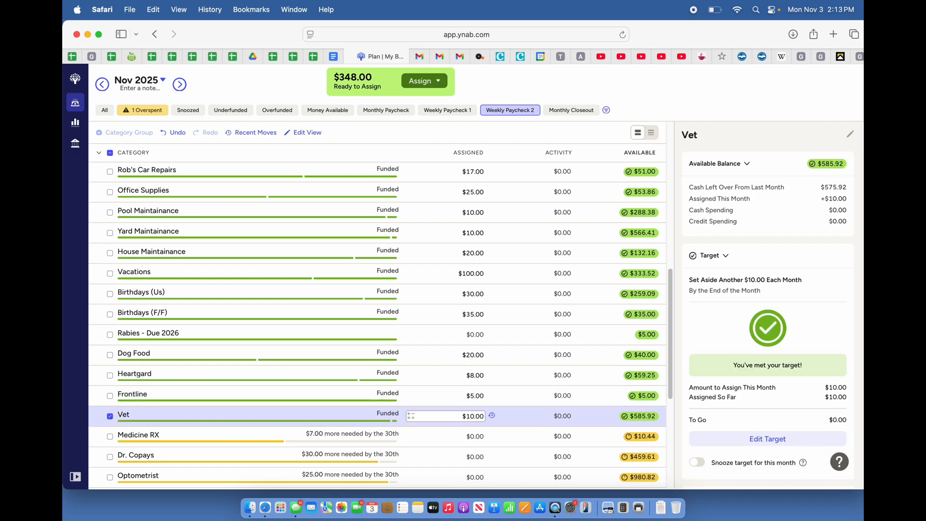
click(461, 439)
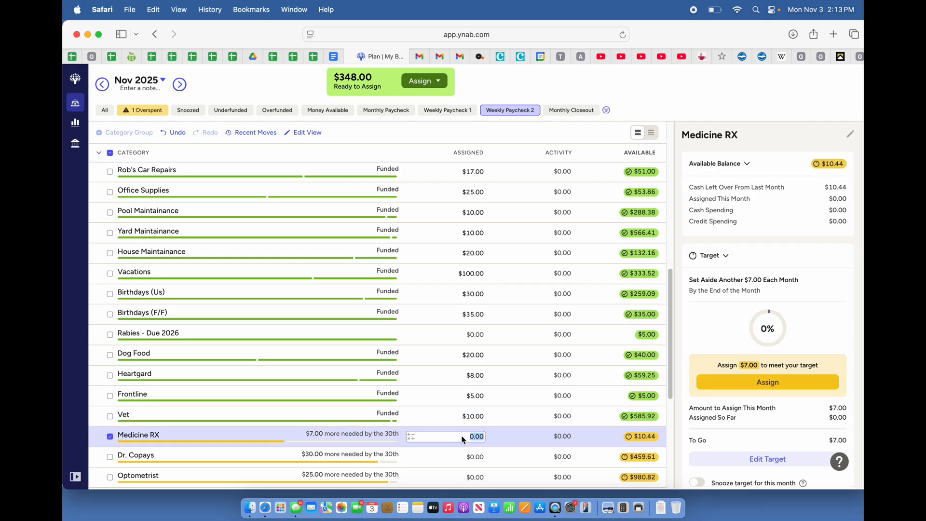
text(7)
key(Return)
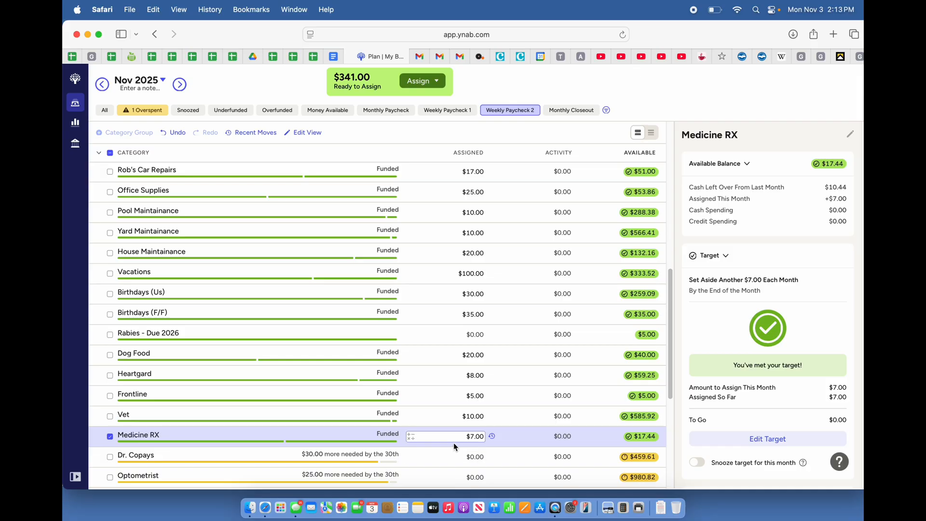
Step: Assign $30 to the Dr. Copays category below Medicine RX
scroll(453, 441, down, 2)
scroll(453, 442, down, 1)
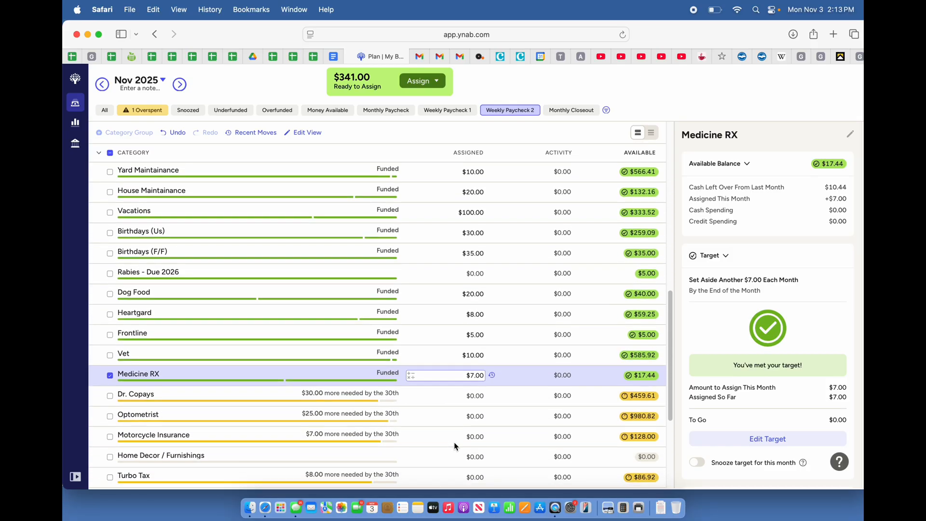
click(466, 395)
text(30)
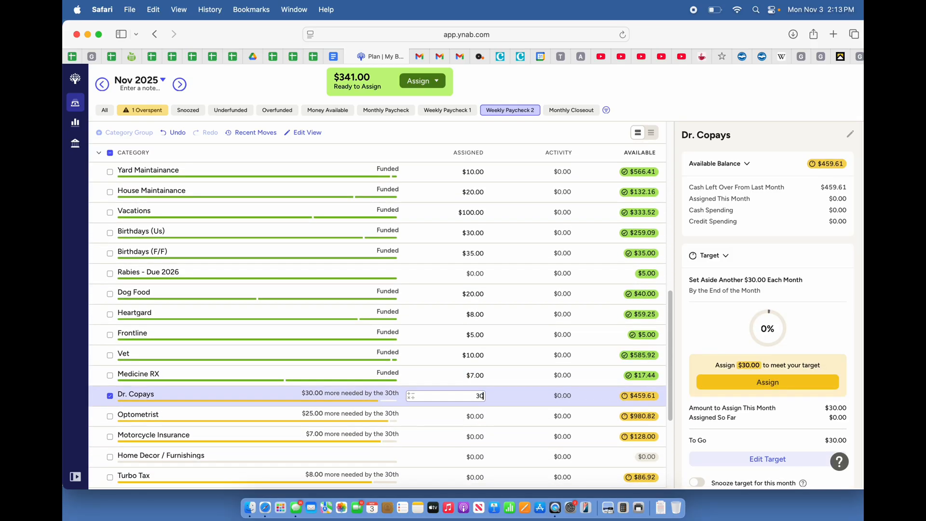
key(Return)
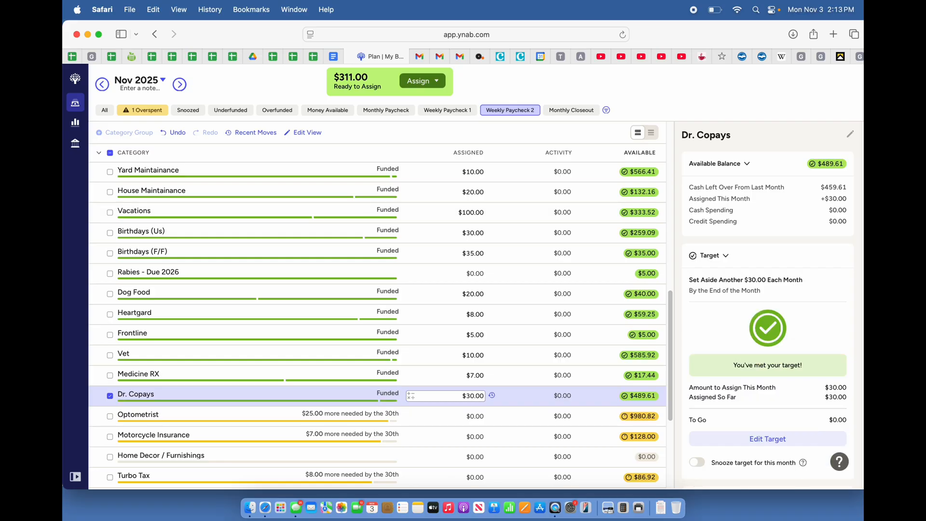
Step: Assign $25 to the Optometrist category and $7 to the Motorcycle Insurance category
click(458, 420)
text(25)
key(Return)
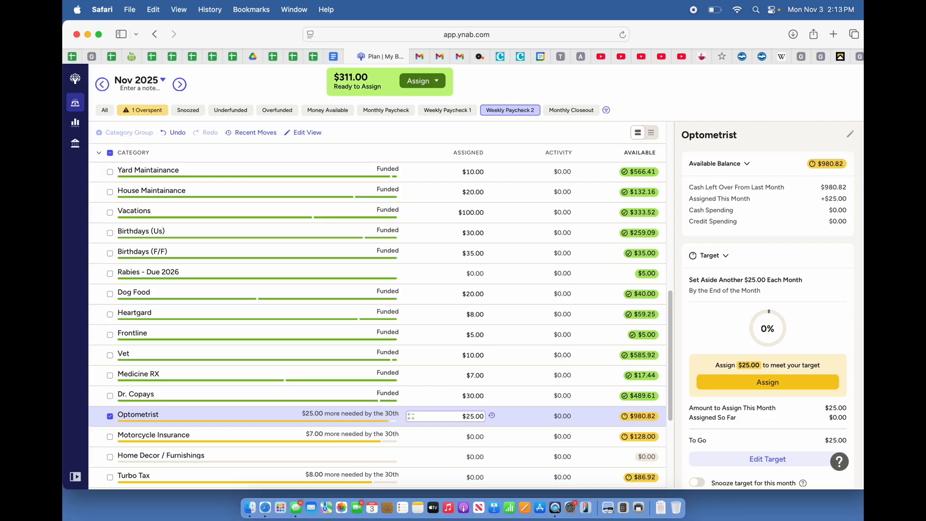
scroll(459, 420, down, 3)
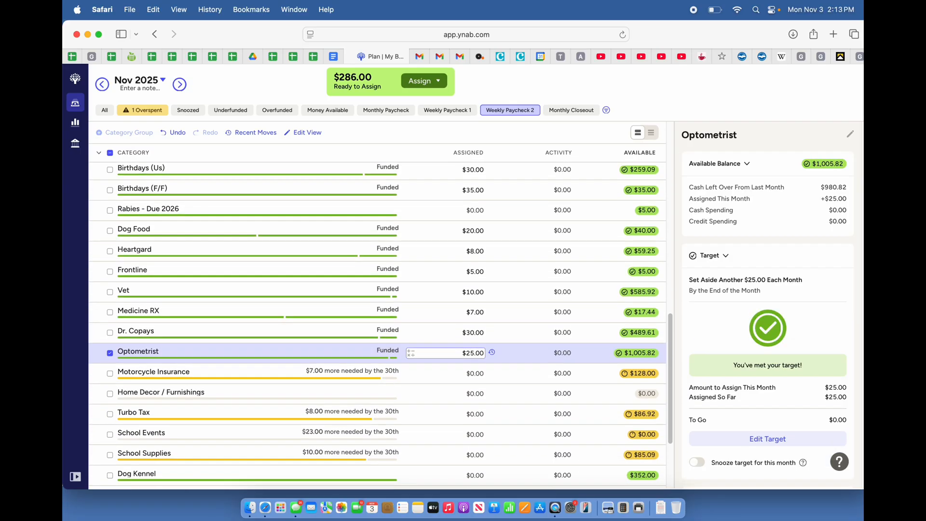
click(470, 375)
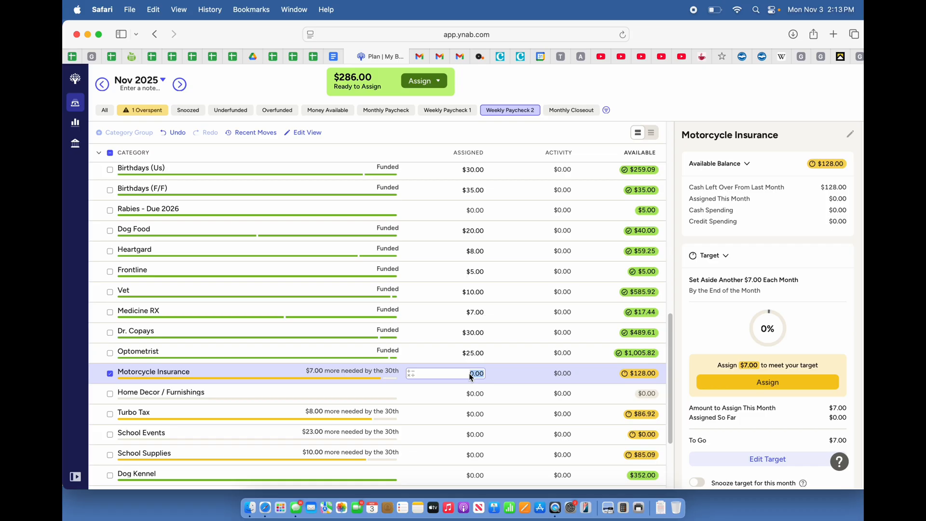
text(7)
key(Return)
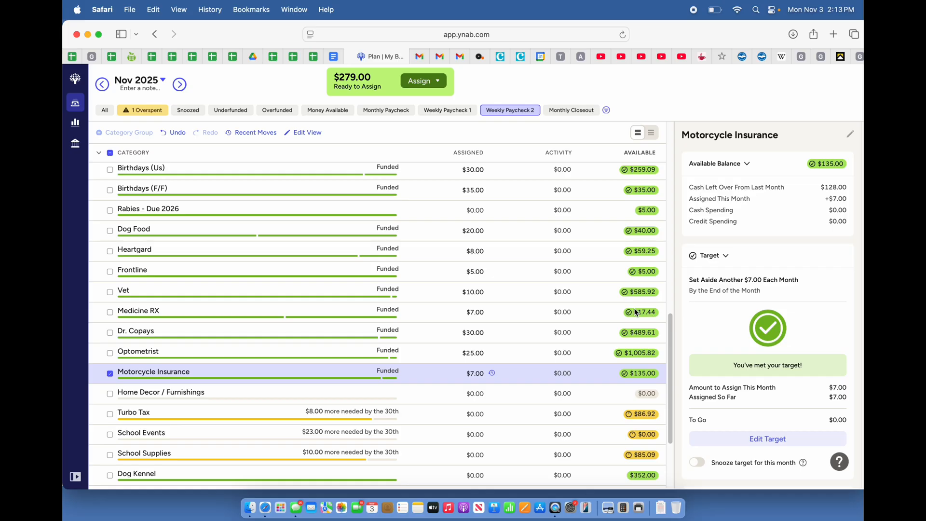
Step: Assign $8 to the Turbo Tax category and $23 to the School Events category
mouse_move(636, 312)
mouse_move(646, 333)
scroll(520, 361, down, 1)
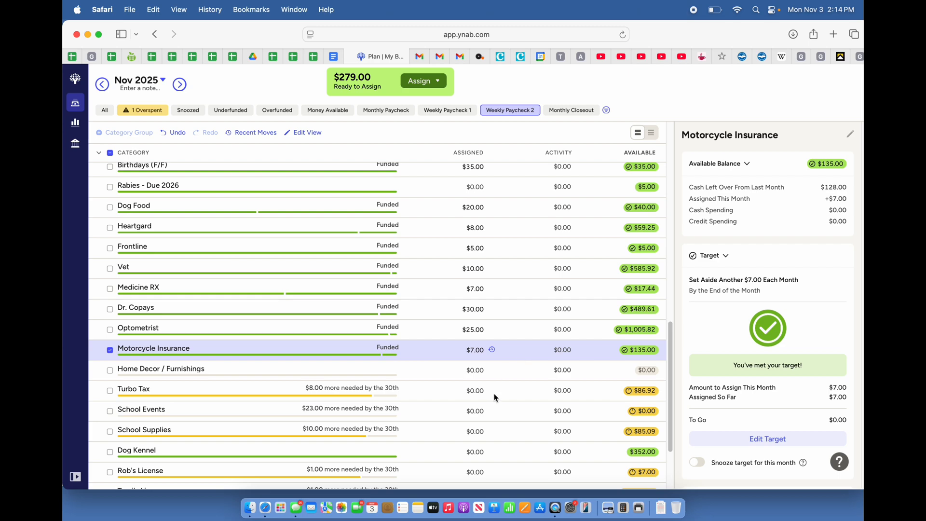
scroll(495, 396, down, 2)
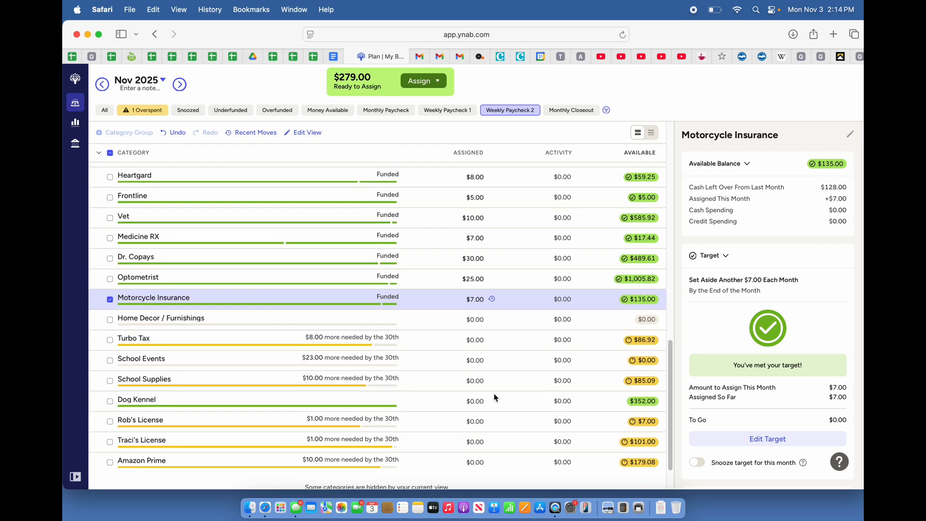
click(471, 339)
key(Return)
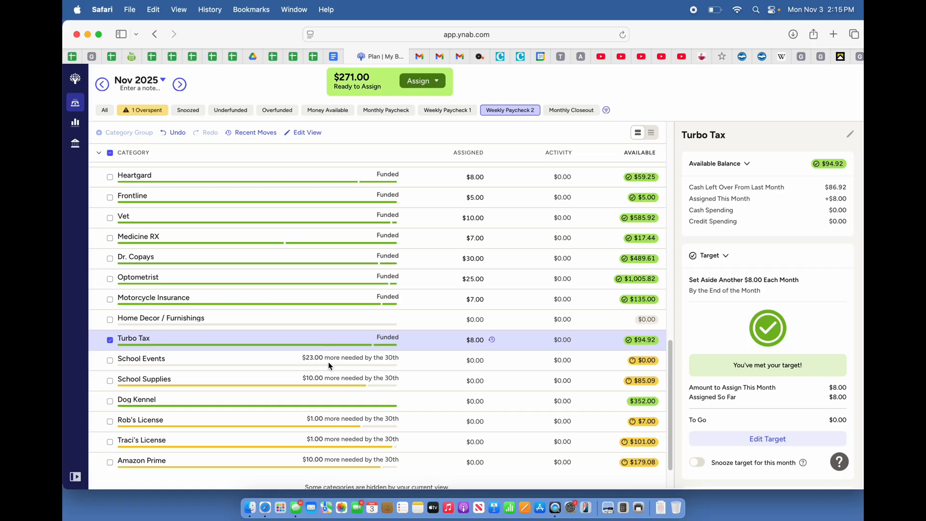
click(477, 361)
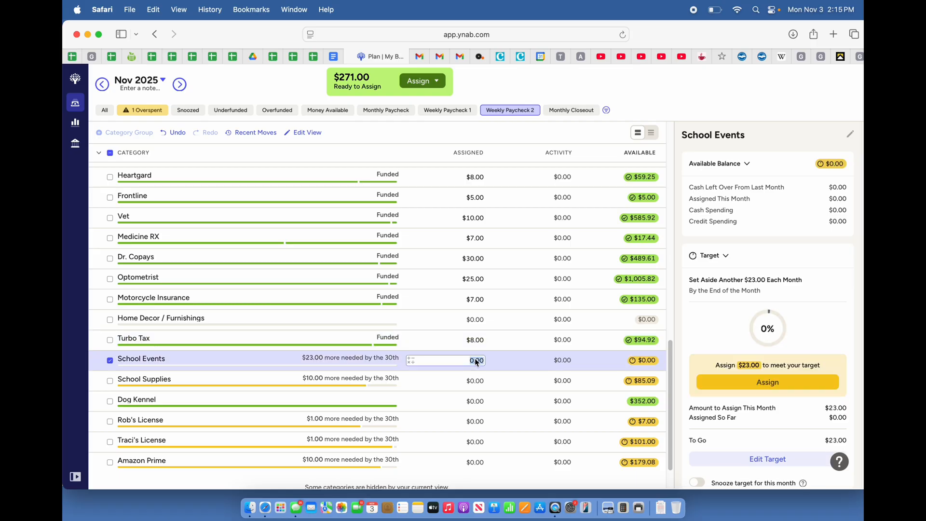
text(23)
key(Return)
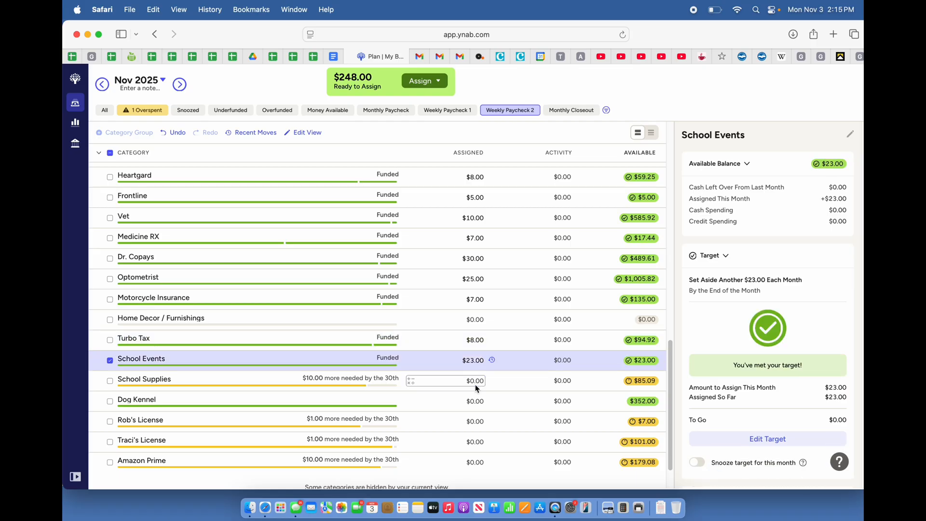
Step: Assign $10 to the School Supplies category and $1 to the License category directly below Dog Kennel
click(467, 382)
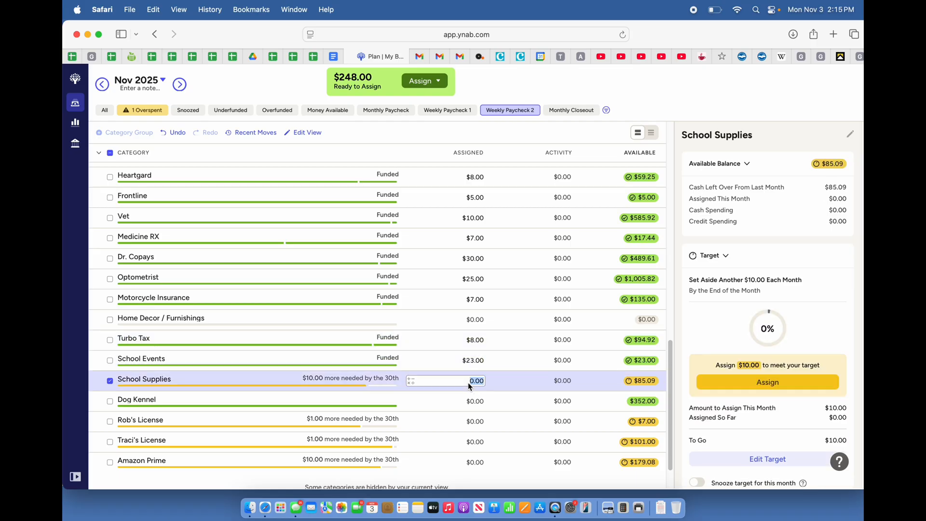
text(10)
key(Return)
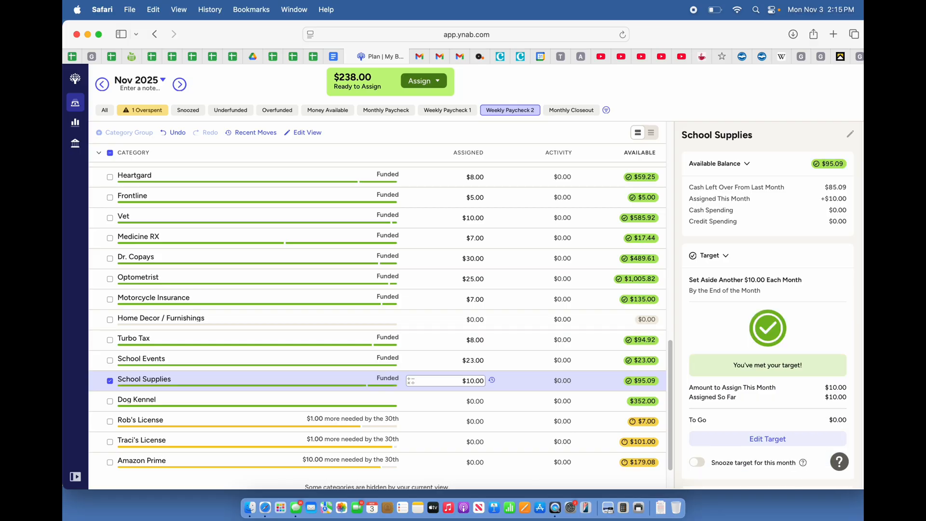
click(458, 422)
text(1)
key(Return)
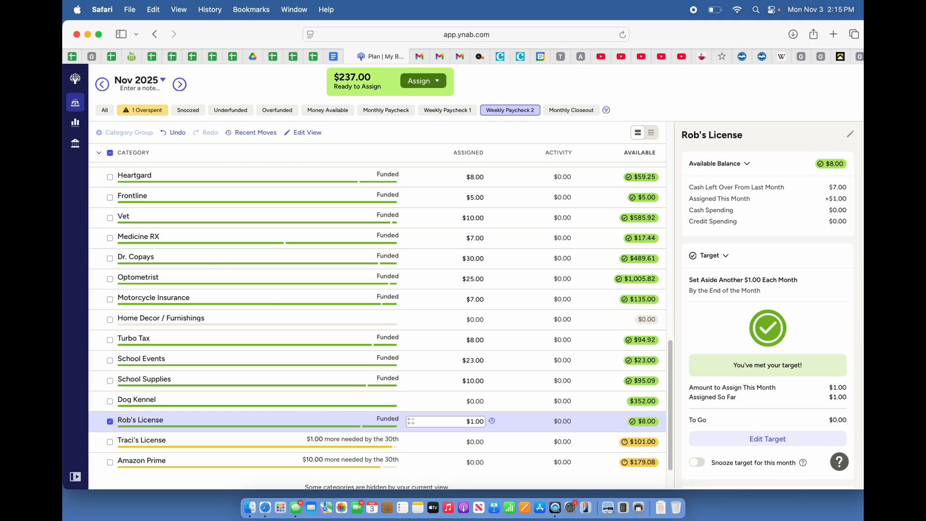
Step: Assign $1 to the License category directly above Amazon Prime and $10 to the Amazon Prime category
click(462, 442)
text(1)
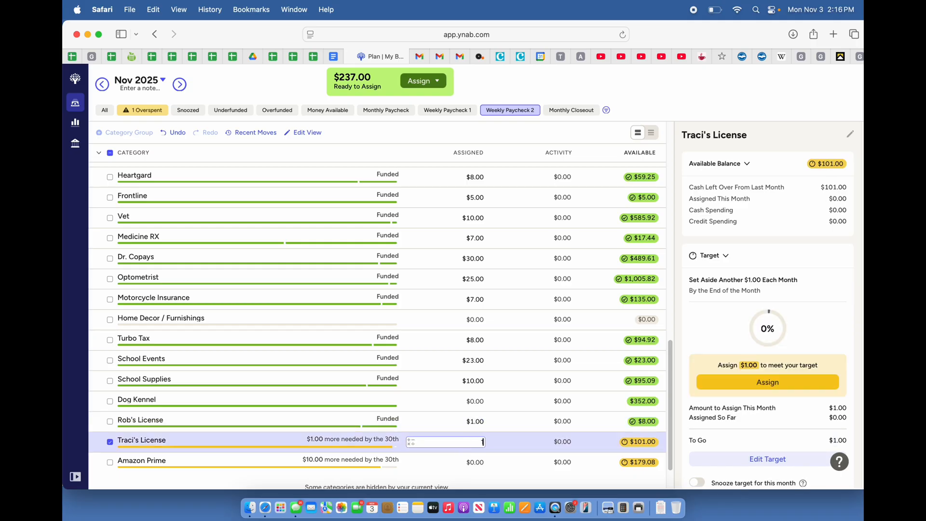
key(Return)
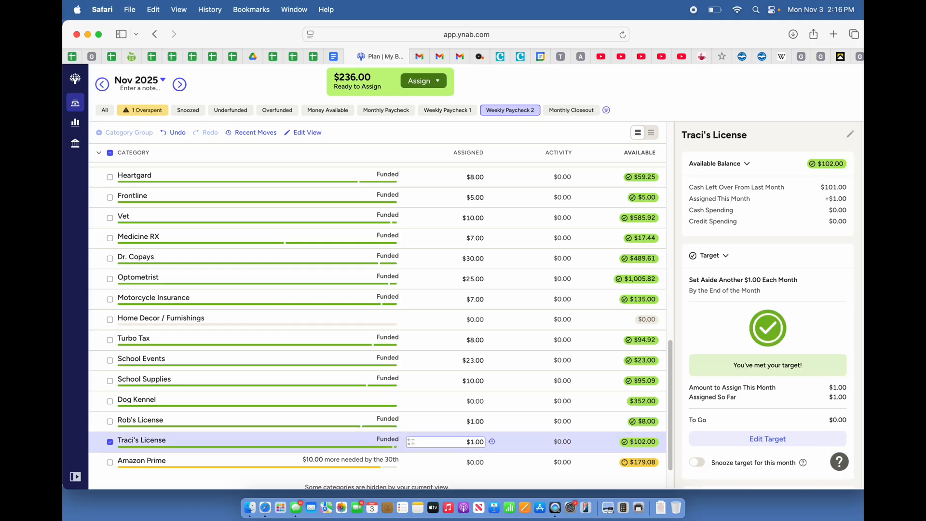
click(466, 458)
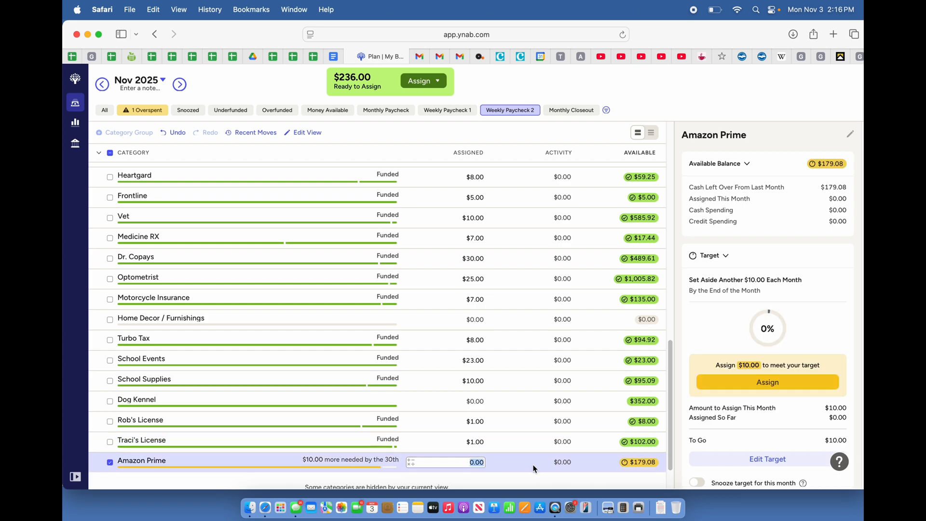
text(10)
key(Return)
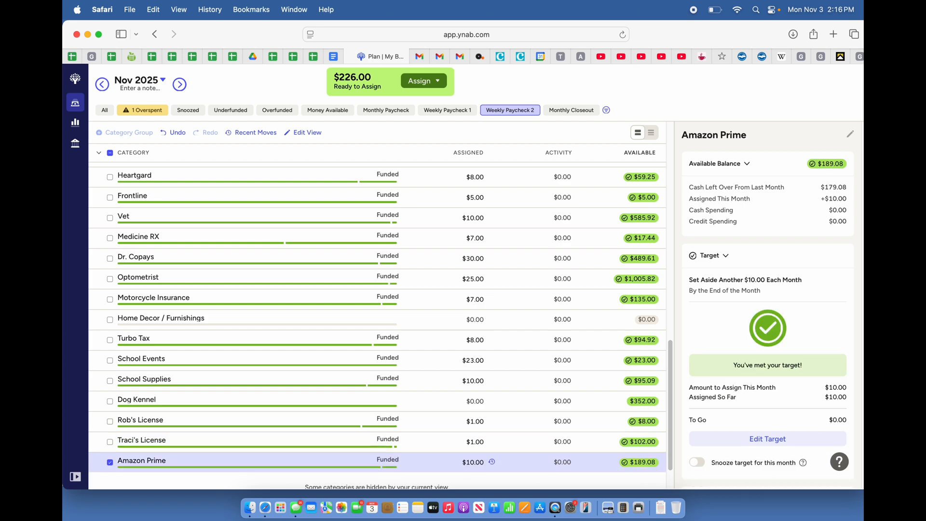
Step: Add the remaining $226 to the amount assigned to the SAVINGS SWEEP category under Weekly Expenses
scroll(471, 407, down, 1)
scroll(470, 408, down, 2)
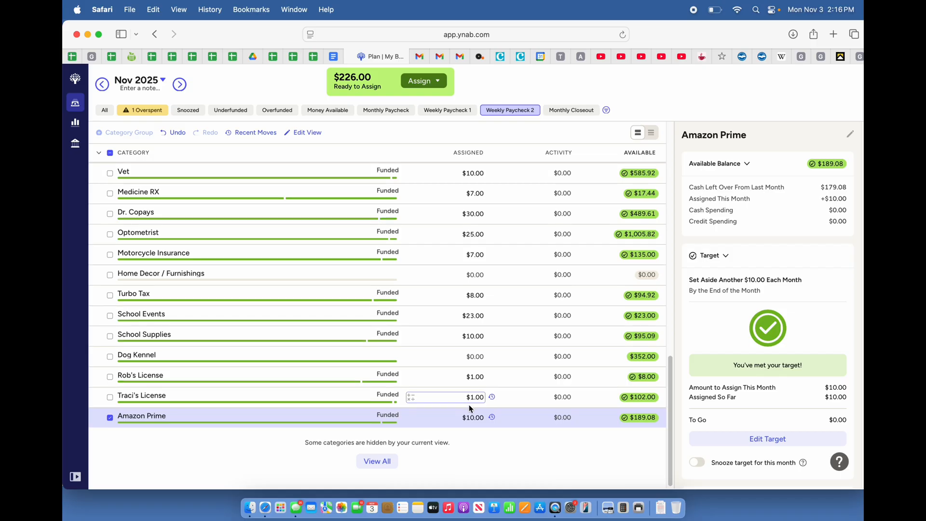
scroll(470, 408, up, 10)
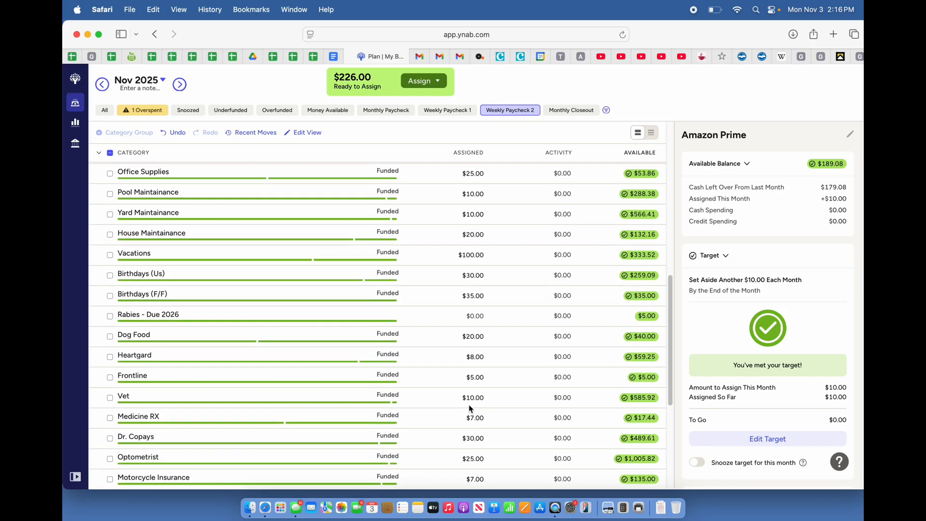
scroll(470, 407, up, 12)
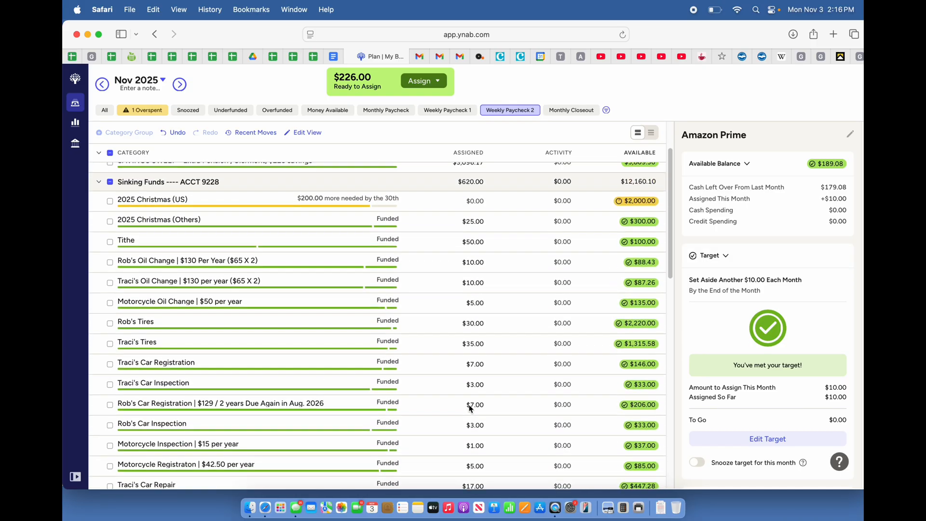
scroll(470, 408, up, 3)
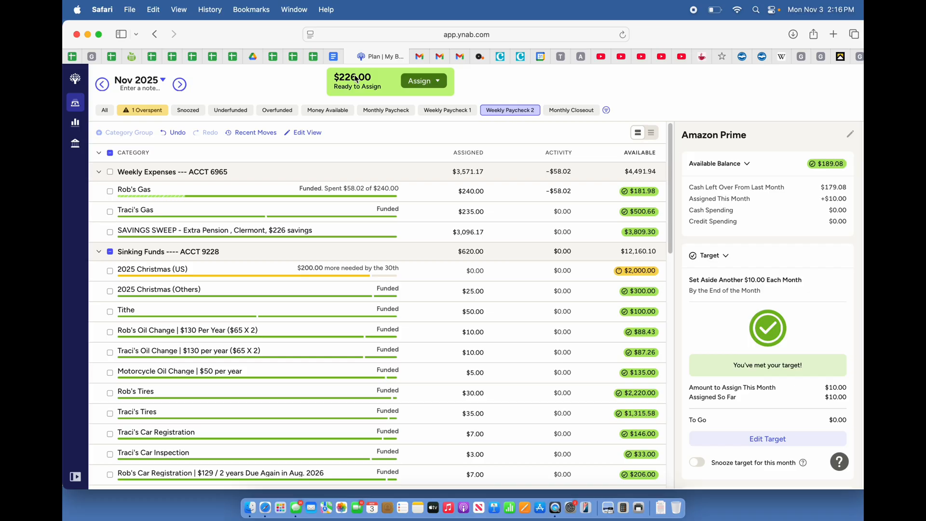
click(411, 233)
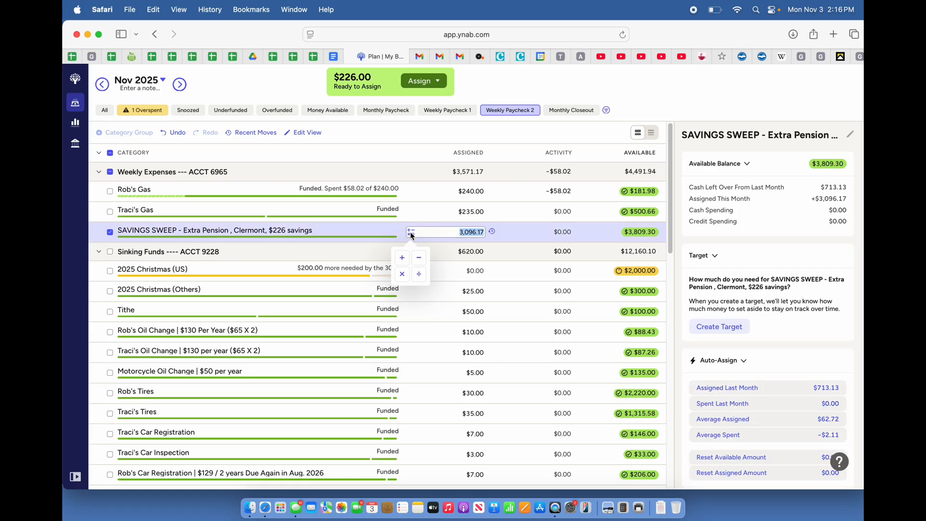
click(402, 259)
text(226)
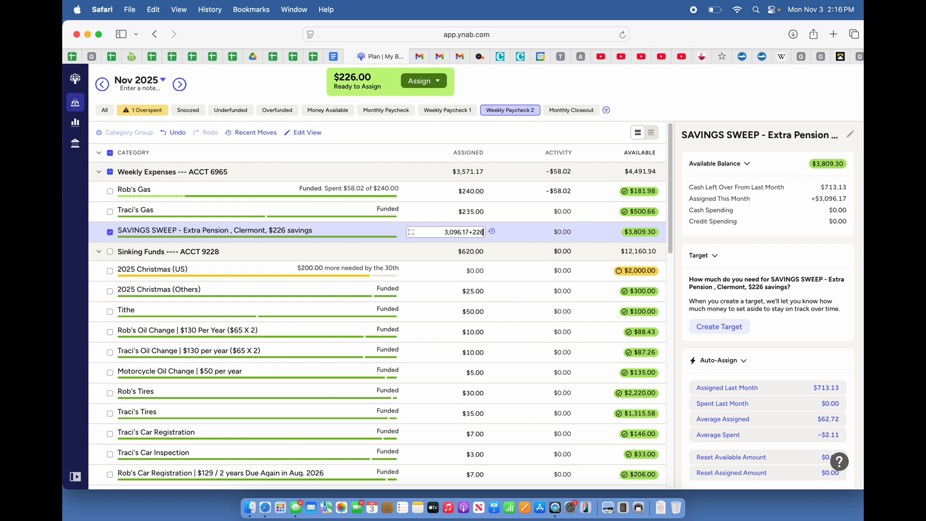
key(Return)
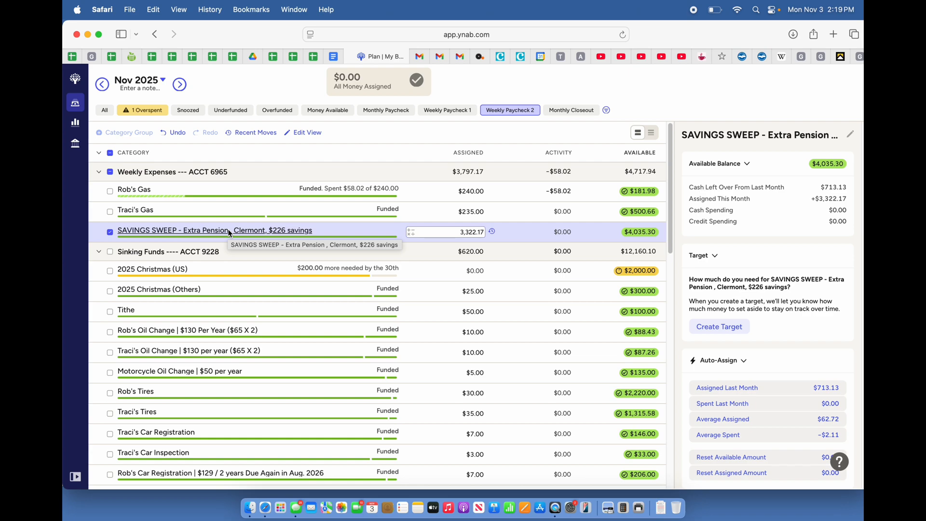
scroll(491, 288, down, 1)
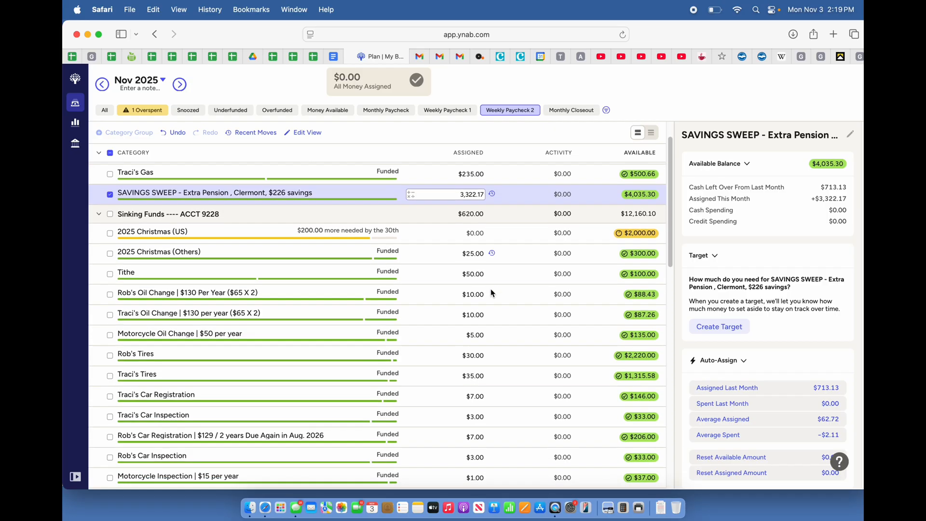
scroll(491, 288, down, 10)
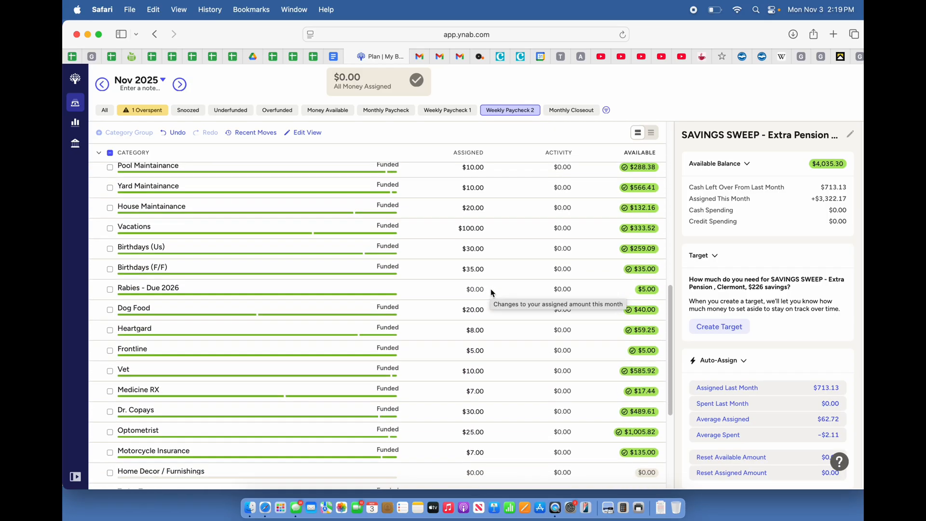
scroll(490, 289, up, 15)
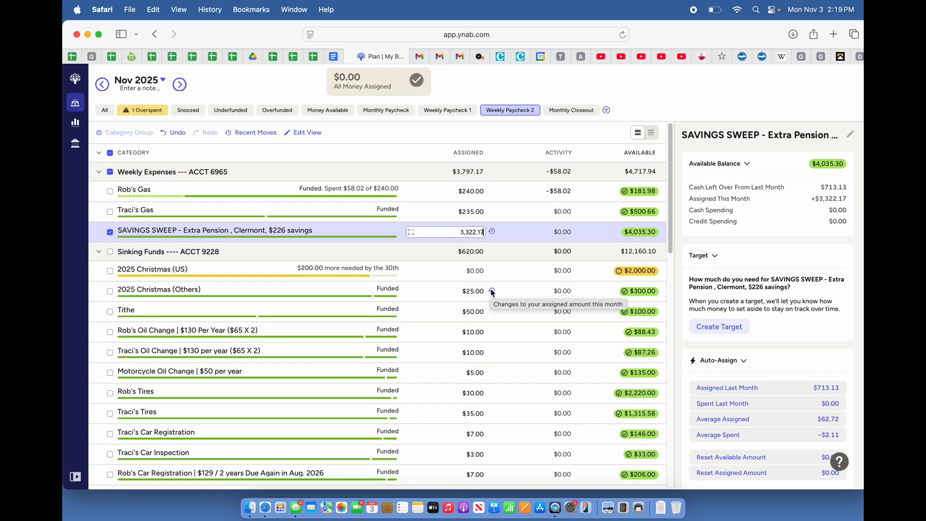